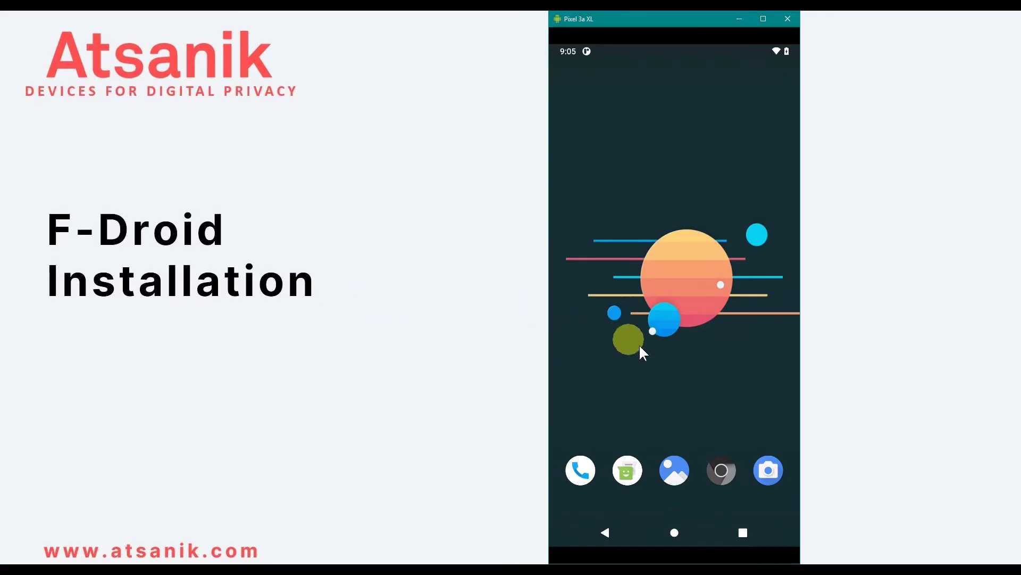
- Download the F-Droid APK from f-droid.org in the phone's browser, keeping the duplicate file F-Droid (1).apk
{"action": "left_click", "coordinate": [723, 470]}
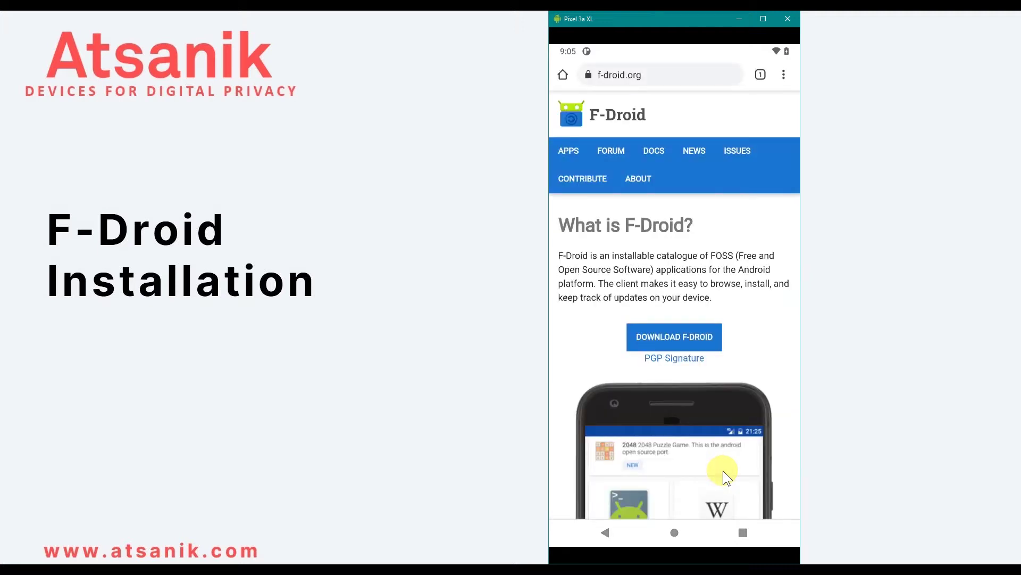
{"action": "left_click", "coordinate": [698, 337]}
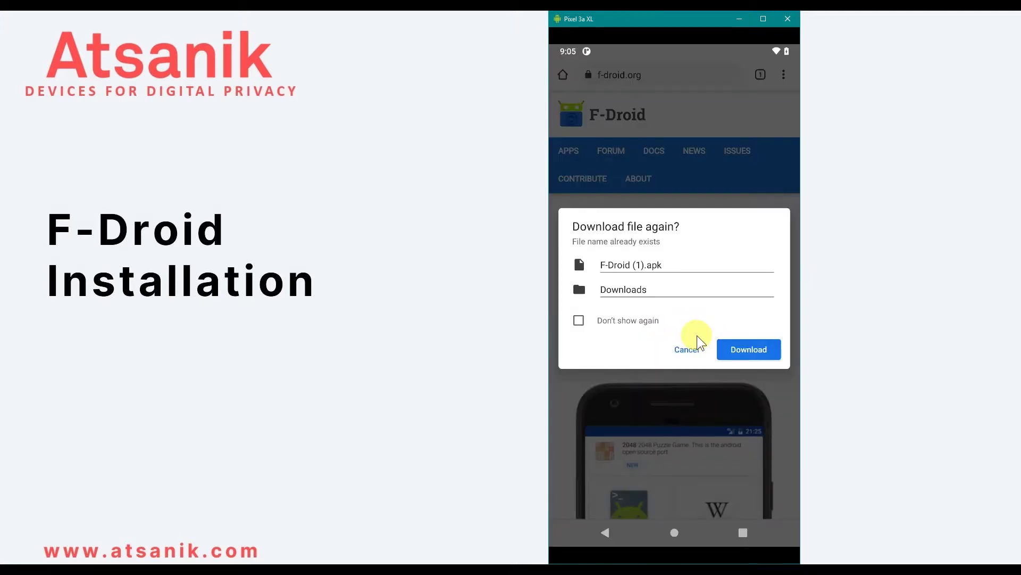
{"action": "left_click", "coordinate": [739, 349]}
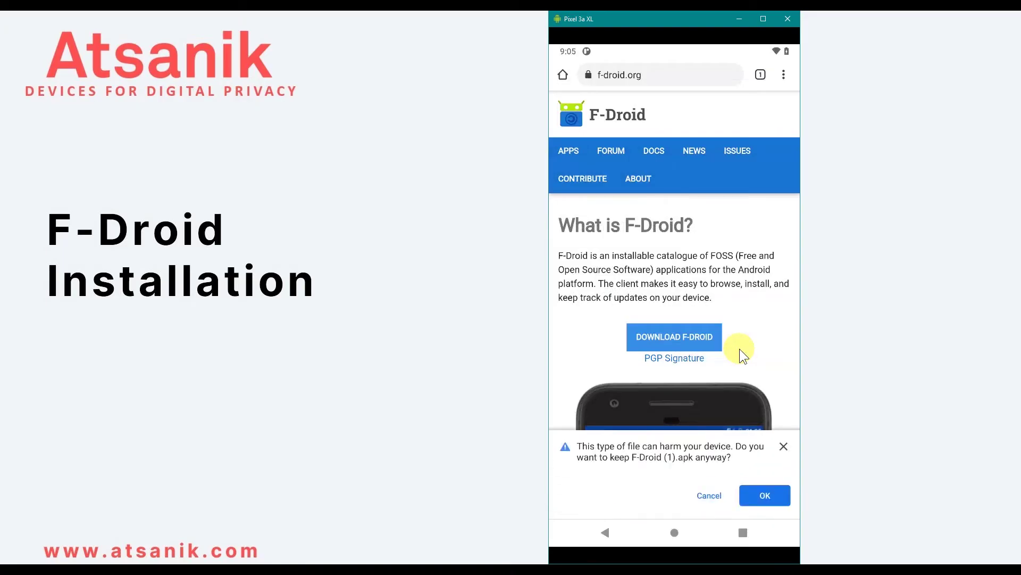
{"action": "left_click", "coordinate": [777, 495]}
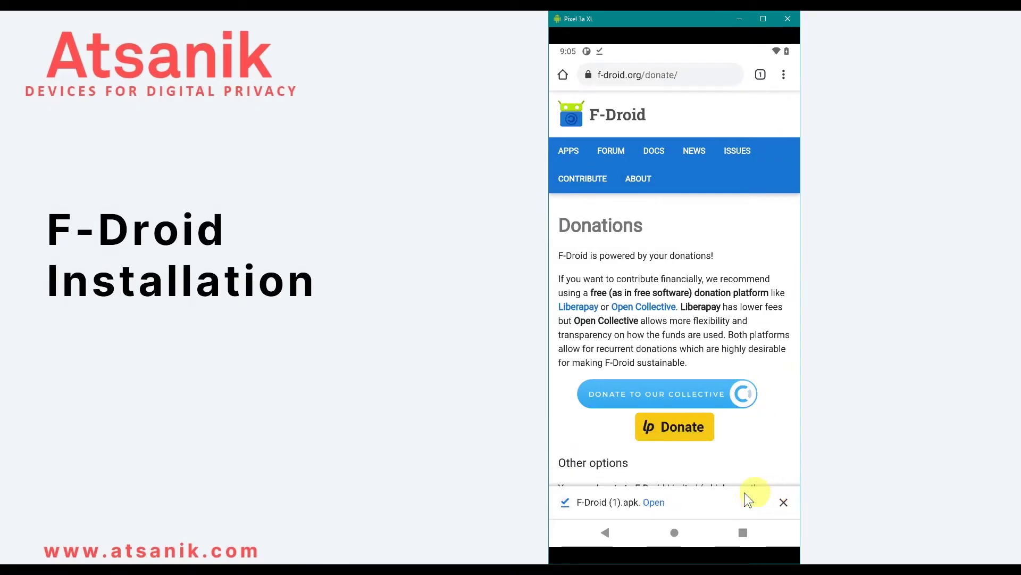
- Open the downloaded F-Droid (1).apk and install the F-Droid application
{"action": "left_click", "coordinate": [654, 503]}
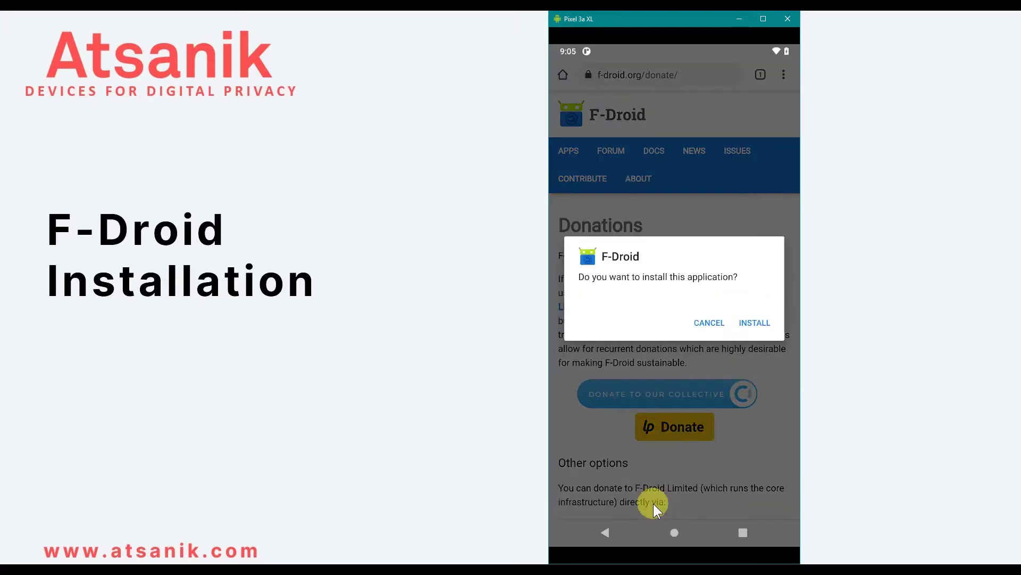
{"action": "left_click", "coordinate": [759, 322]}
{"action": "left_click", "coordinate": [759, 321]}
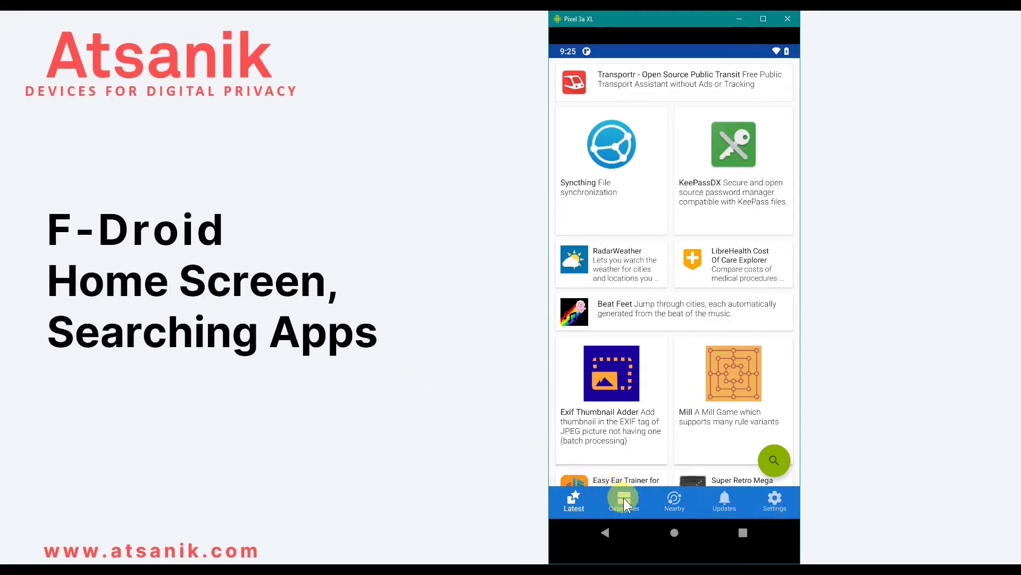
- Browse the app categories from Connectivity down to Navigation and look through the apps in the Multimedia row
{"action": "left_click", "coordinate": [623, 497]}
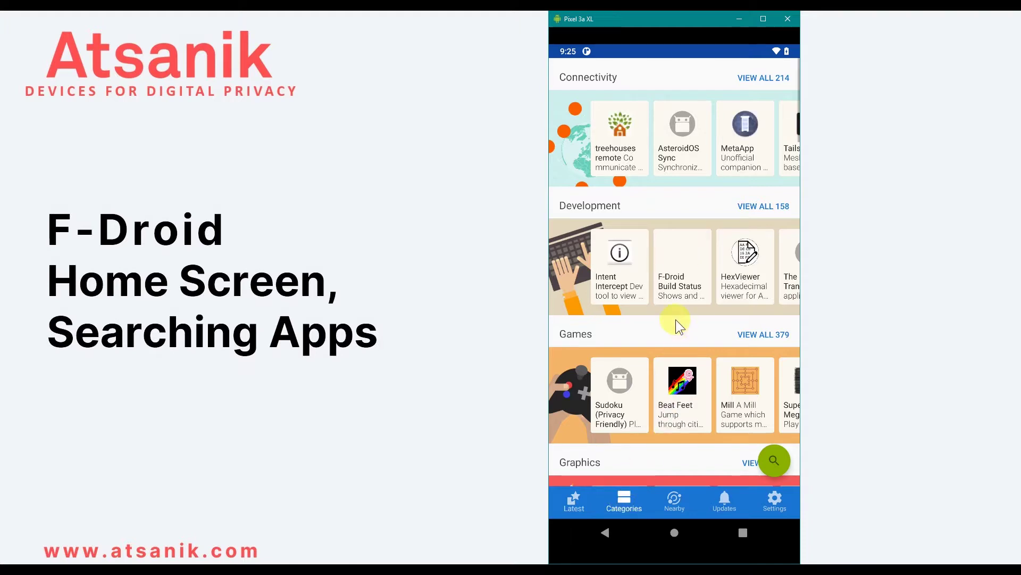
{"action": "scroll", "coordinate": [676, 319], "scroll_direction": "down", "scroll_amount": 6}
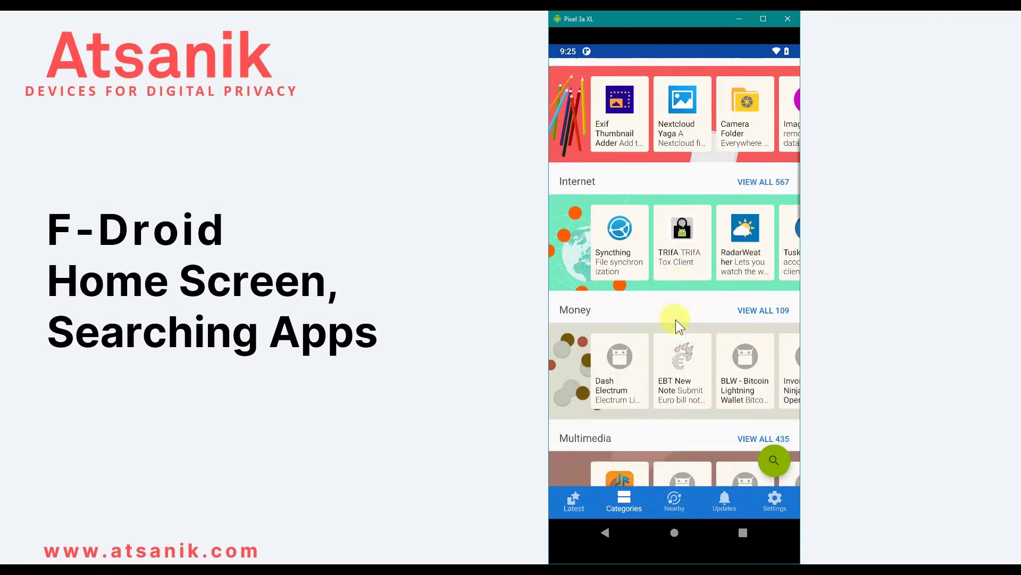
{"action": "scroll", "coordinate": [676, 319], "scroll_direction": "down", "scroll_amount": 1}
{"action": "scroll", "coordinate": [676, 319], "scroll_direction": "down", "scroll_amount": 3}
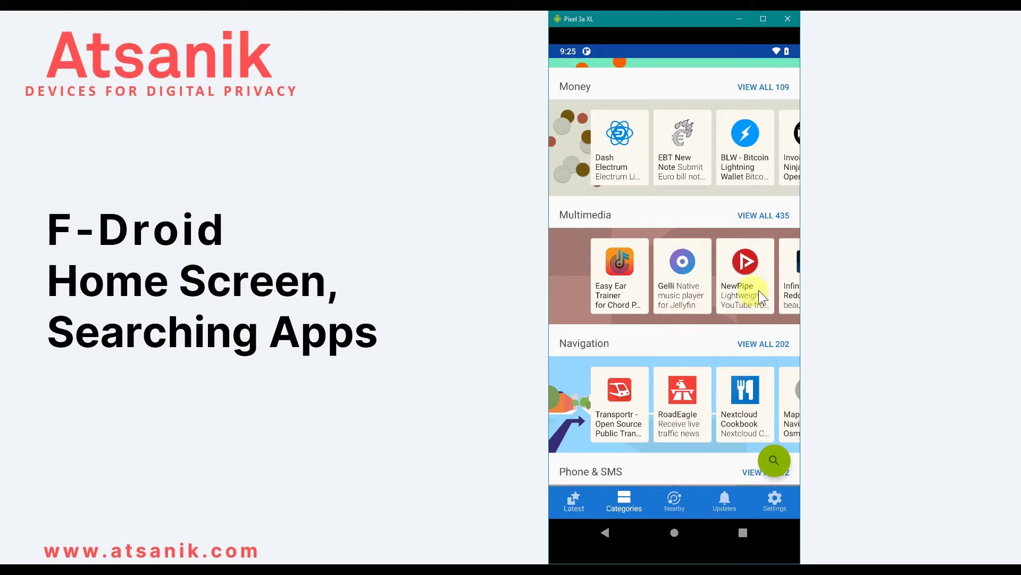
{"action": "left_click_drag", "start_coordinate": [770, 285], "coordinate": [620, 282]}
{"action": "left_click_drag", "start_coordinate": [761, 281], "coordinate": [579, 278]}
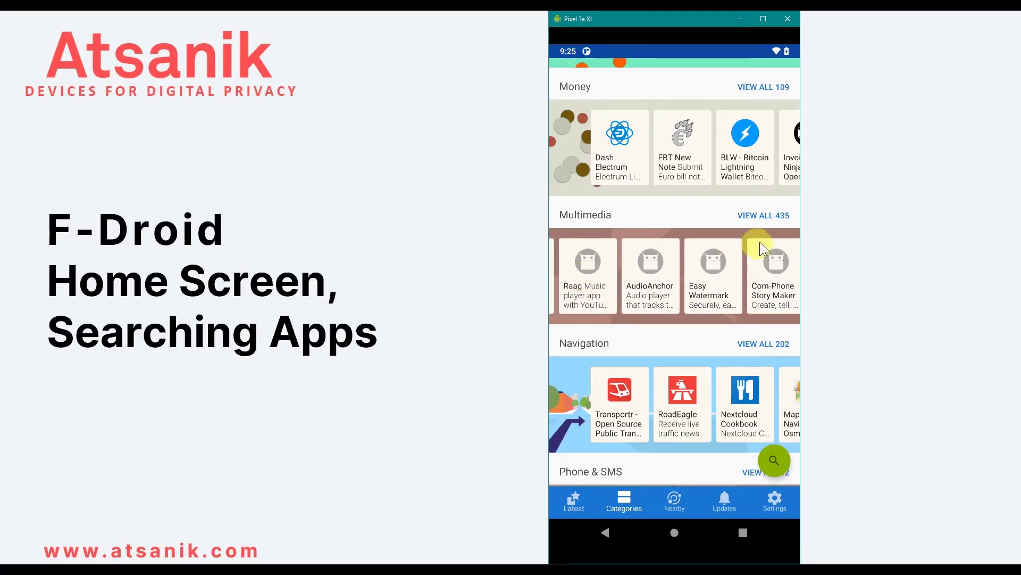
- Open the full Multimedia app list, search within it for "music", and return to the categories overview
{"action": "left_click", "coordinate": [774, 217]}
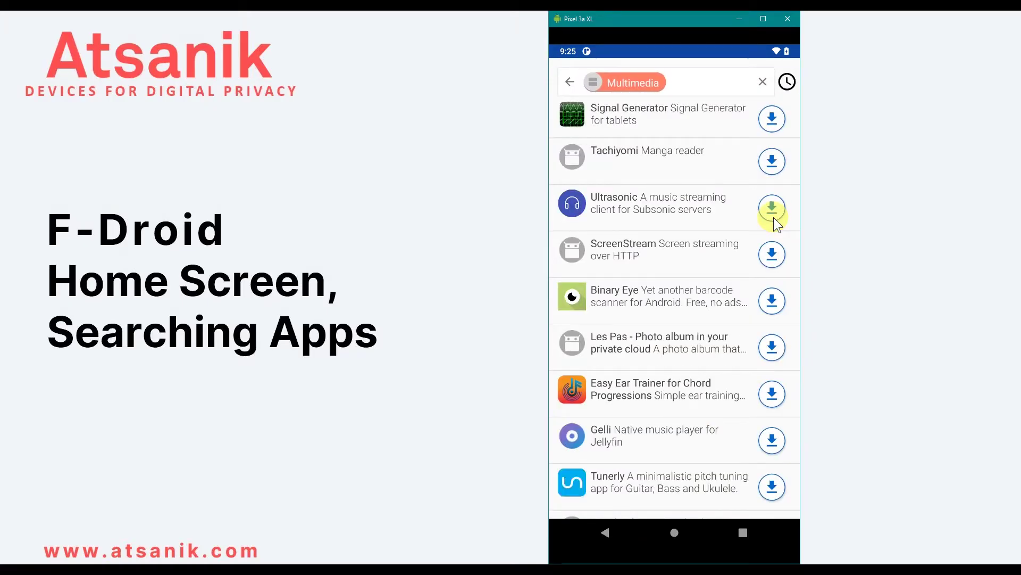
{"action": "left_click", "coordinate": [714, 81]}
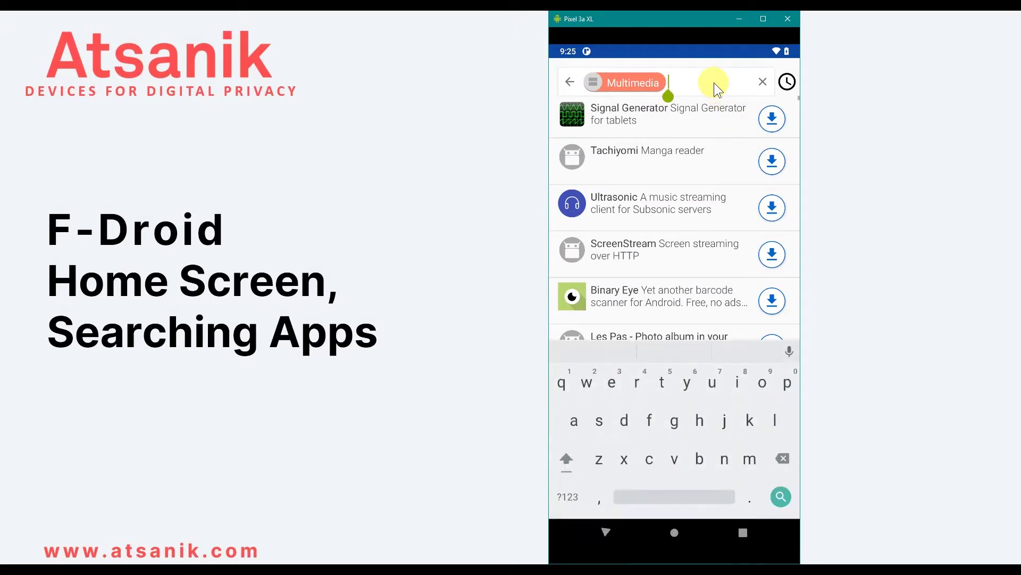
{"action": "type", "text": "music"}
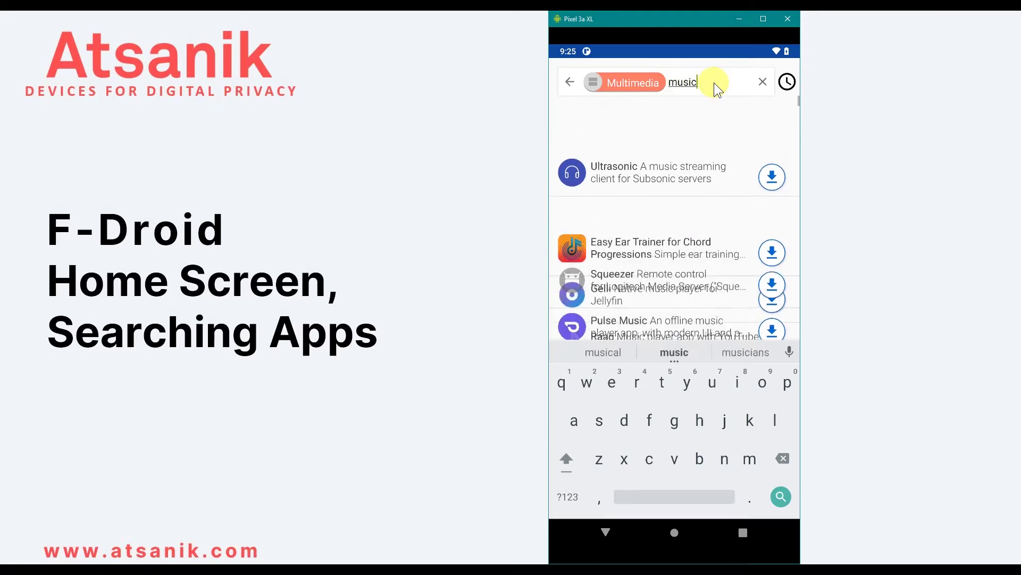
{"action": "left_click", "coordinate": [609, 529]}
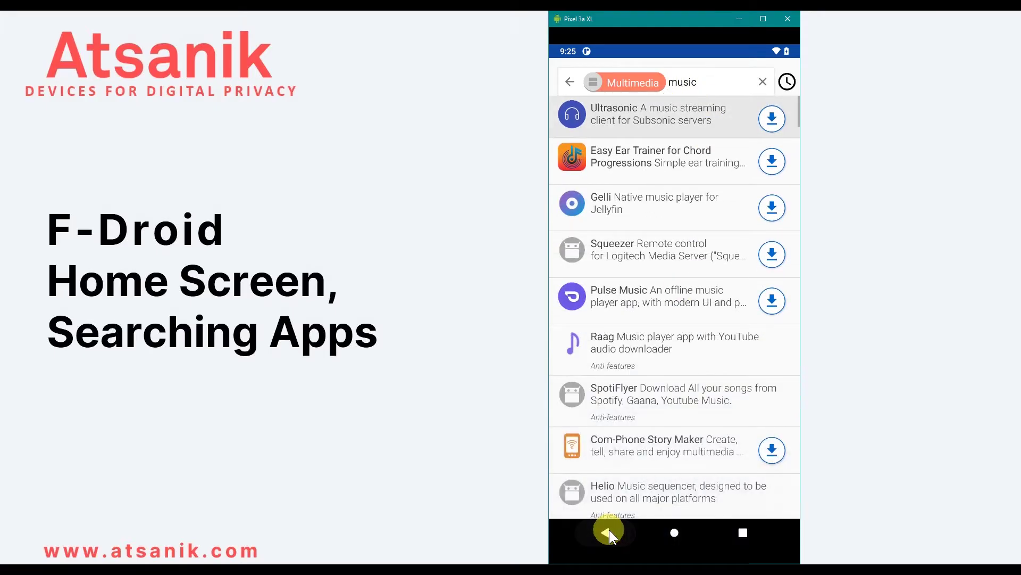
{"action": "left_click", "coordinate": [609, 529]}
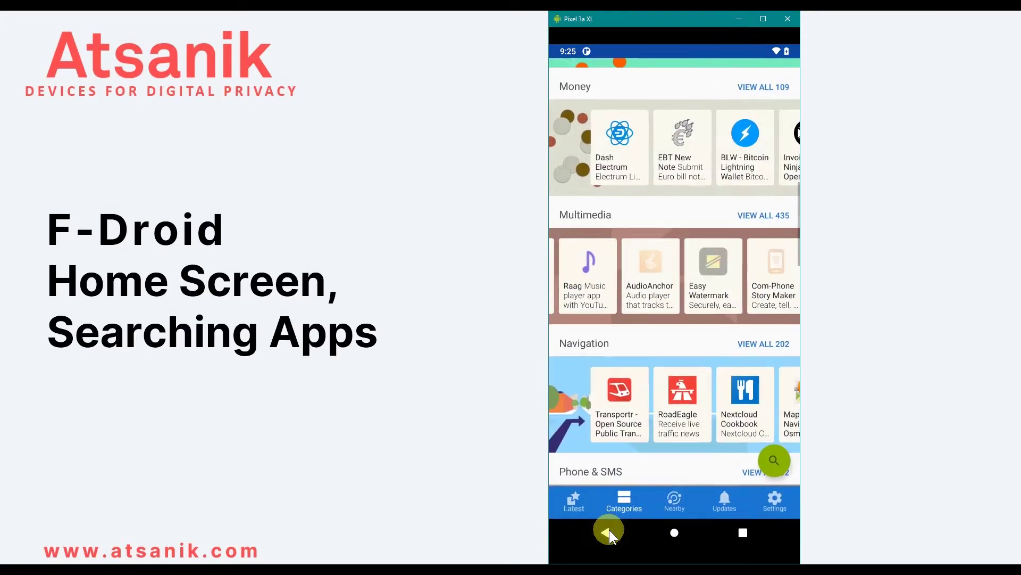
- Search all apps for "gallery" and sort the results by relevance instead of by date
{"action": "left_click", "coordinate": [777, 463]}
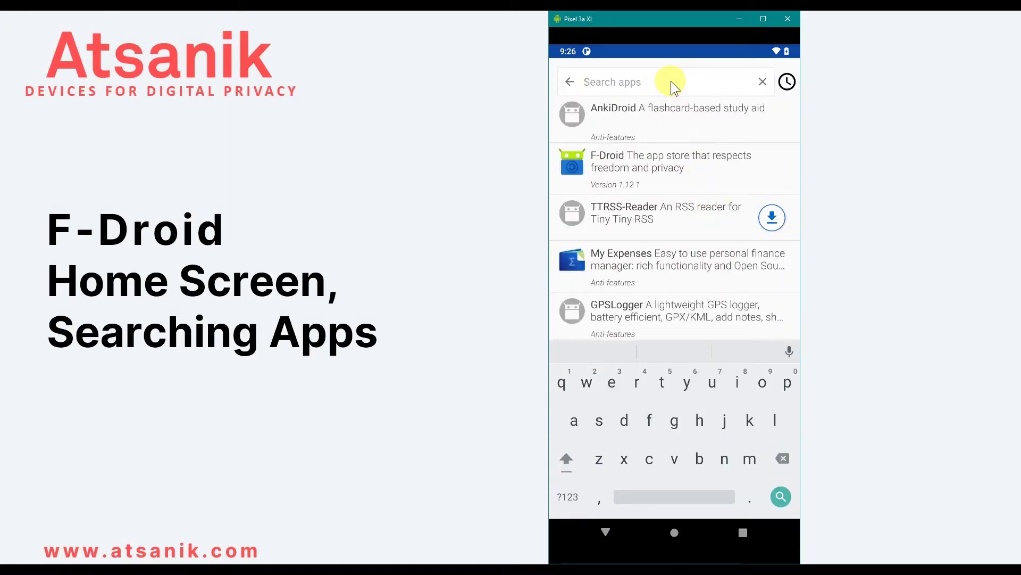
{"action": "type", "text": "gallery"}
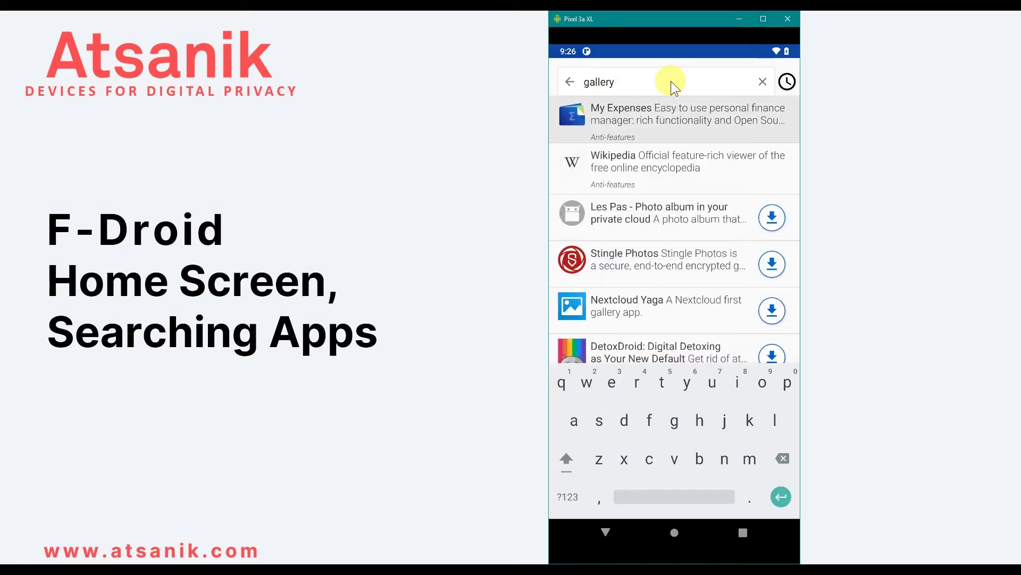
{"action": "left_click", "coordinate": [790, 85]}
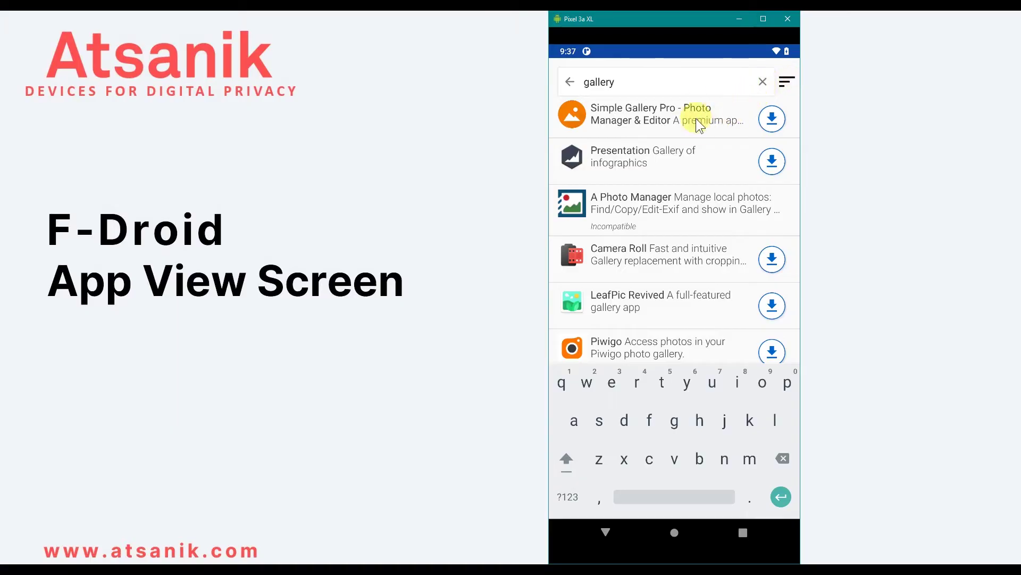
- Open the Simple Gallery Pro page, expand its full description, and read down to the screenshots and donation link
{"action": "left_click", "coordinate": [696, 118]}
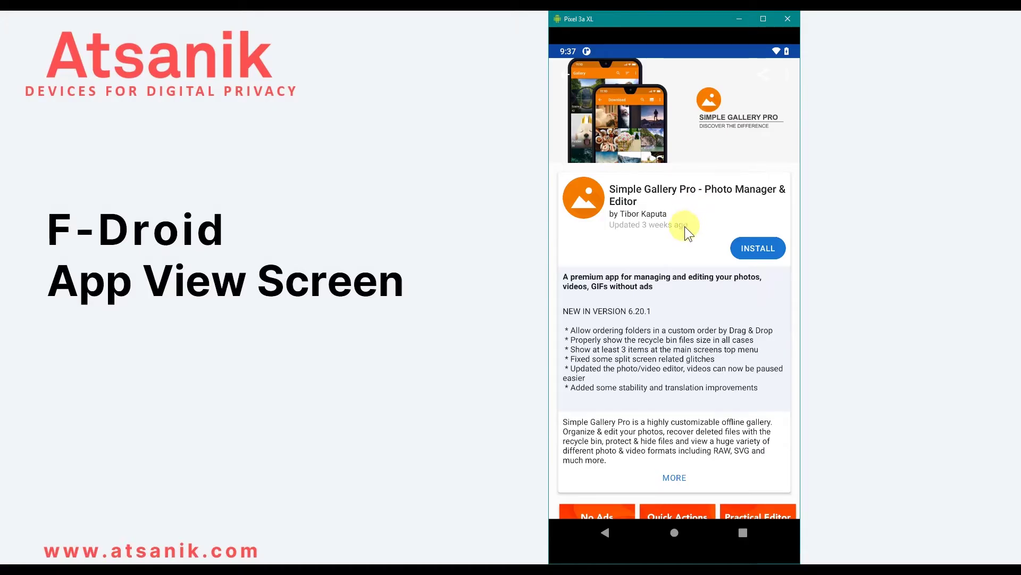
{"action": "left_click", "coordinate": [674, 476]}
{"action": "scroll", "coordinate": [673, 474], "scroll_direction": "down", "scroll_amount": 10}
{"action": "scroll", "coordinate": [724, 464], "scroll_direction": "down", "scroll_amount": 8}
{"action": "scroll", "coordinate": [724, 464], "scroll_direction": "down", "scroll_amount": 2}
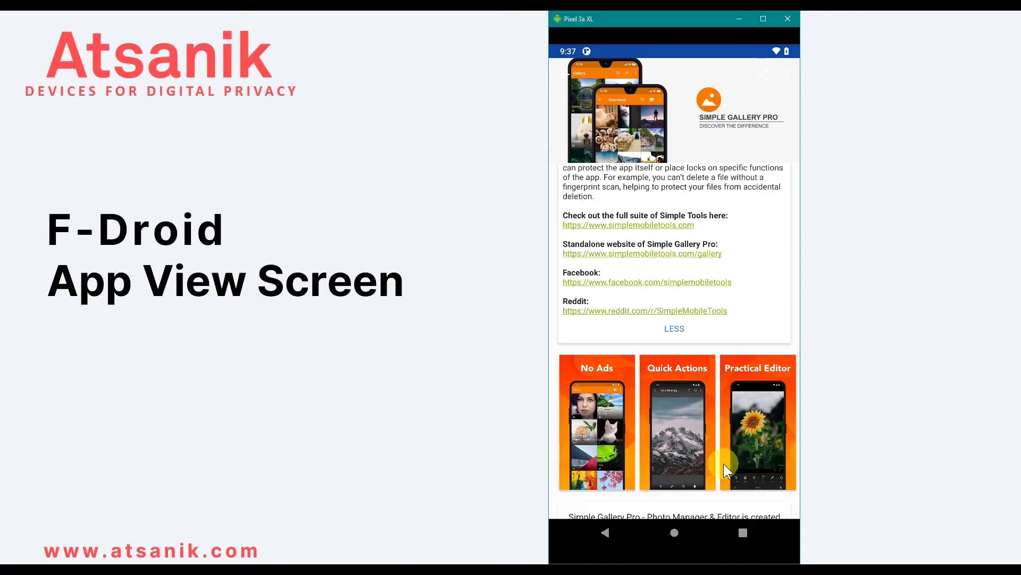
{"action": "scroll", "coordinate": [723, 464], "scroll_direction": "down", "scroll_amount": 2}
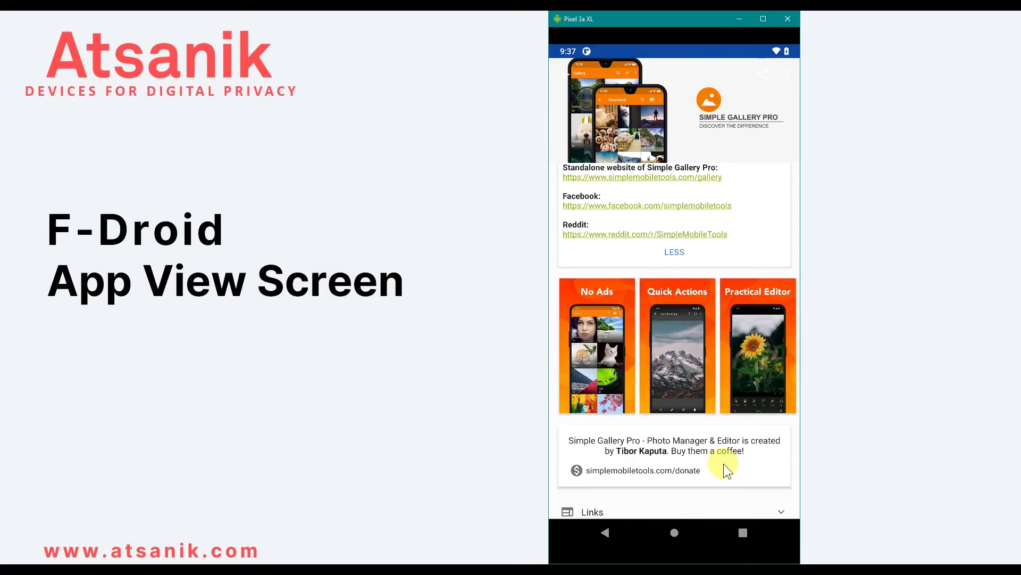
- Expand Simple Gallery Pro's Links, Permissions and Versions sections to inspect them, and return to the search results
{"action": "left_click", "coordinate": [781, 510]}
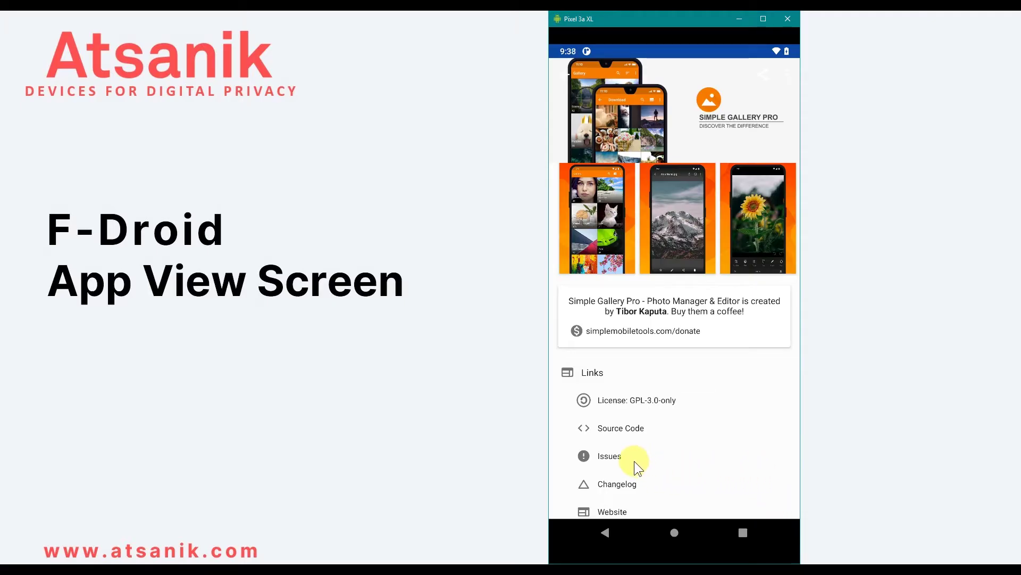
{"action": "scroll", "coordinate": [634, 461], "scroll_direction": "down", "scroll_amount": 2}
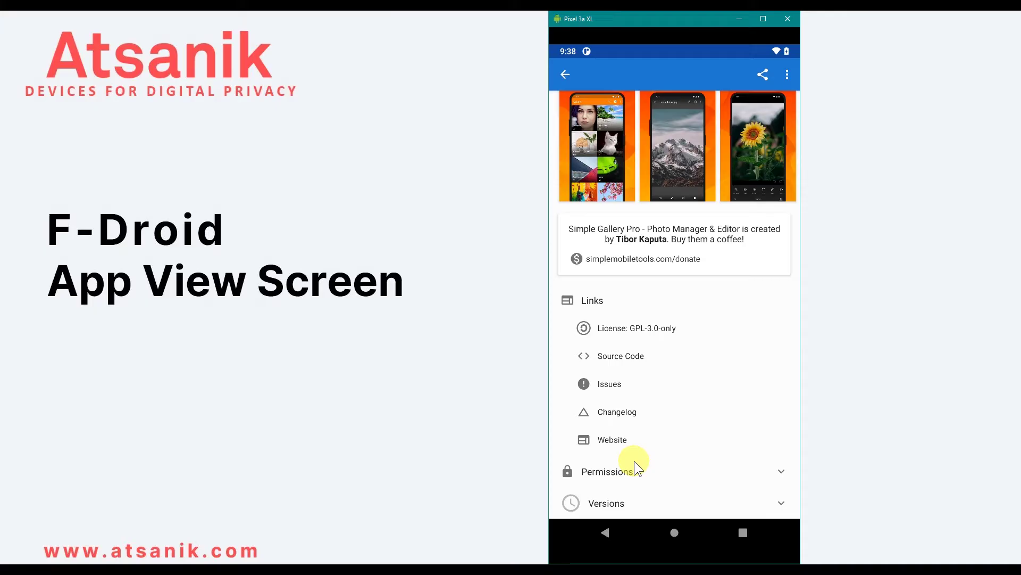
{"action": "left_click", "coordinate": [782, 473]}
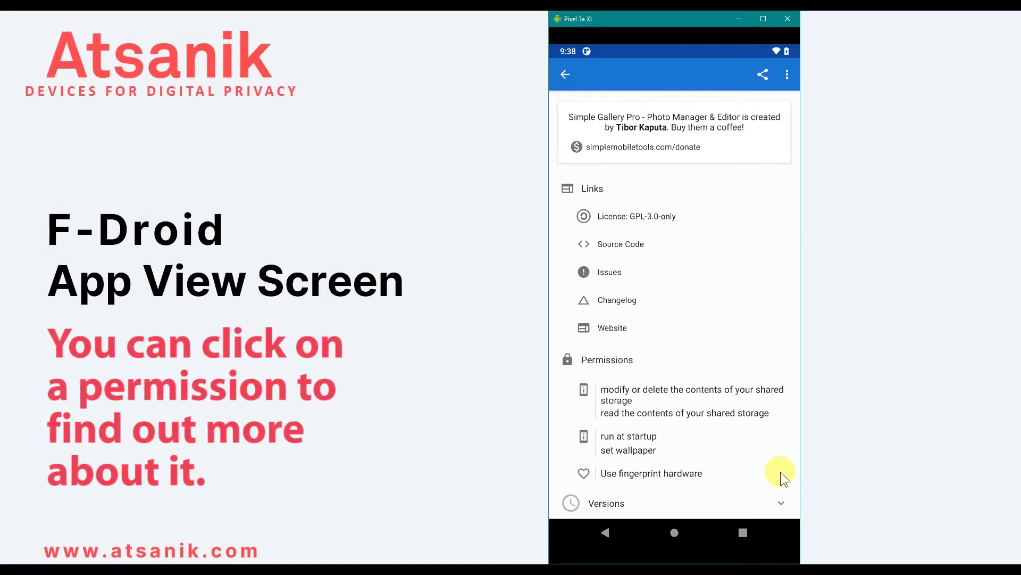
{"action": "left_click", "coordinate": [781, 503]}
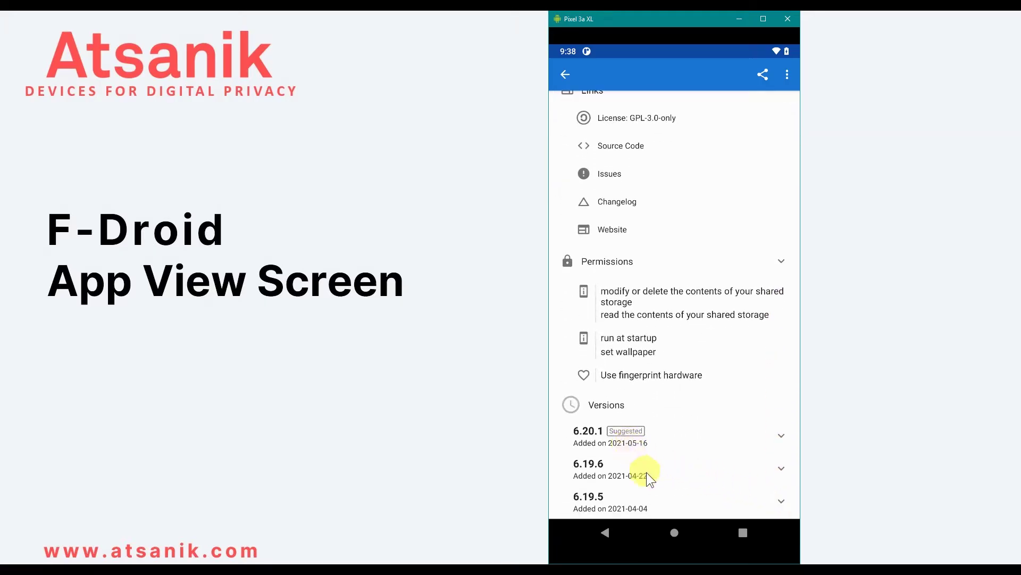
{"action": "left_click", "coordinate": [569, 73]}
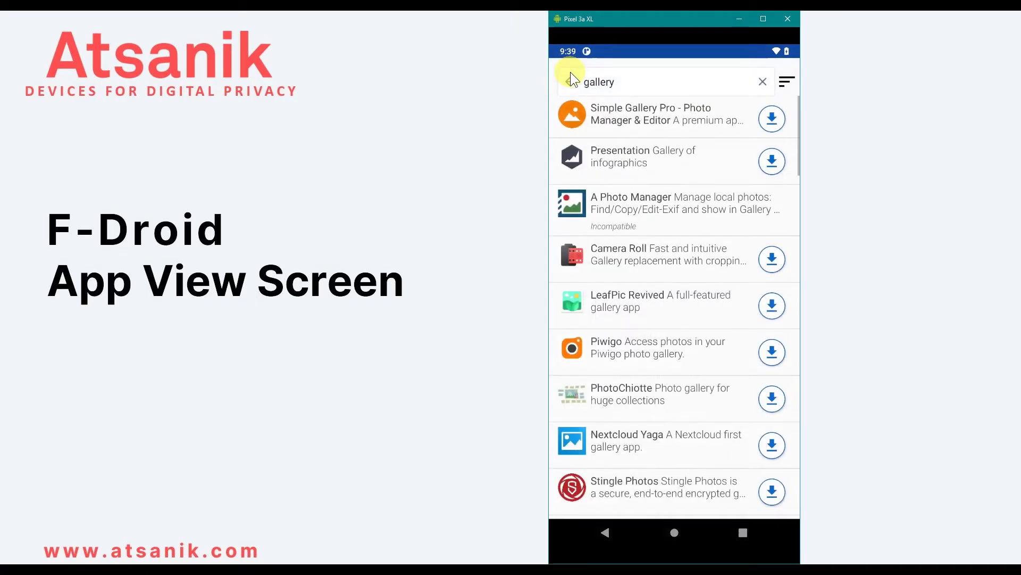
- Replace the search term "gallery" with "osmand"
{"action": "left_click", "coordinate": [624, 83]}
{"action": "key", "text": "BackSpace"}
{"action": "key", "text": "BackSpace"}
{"action": "key", "text": "BackSpace"}
{"action": "key", "text": "BackSpace"}
{"action": "key", "text": "BackSpace"}
{"action": "key", "text": "BackSpace"}
{"action": "key", "text": "BackSpace"}
{"action": "type", "text": "osmand"}
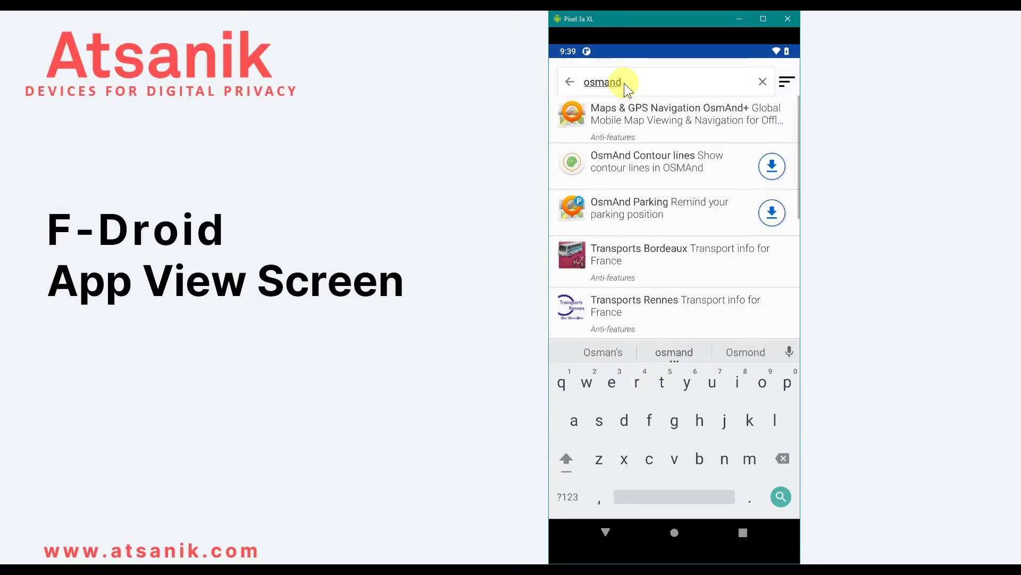
- Open the Maps & GPS Navigation OsmAnd+ page and expand its full description to view the anti-features list
{"action": "left_click", "coordinate": [637, 114]}
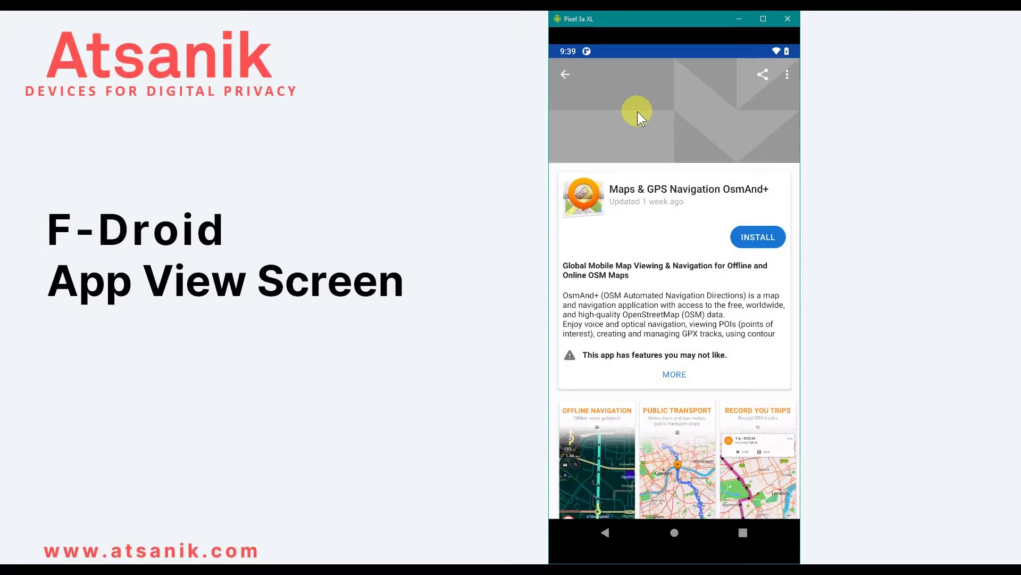
{"action": "left_click", "coordinate": [675, 373]}
{"action": "scroll", "coordinate": [674, 370], "scroll_direction": "down", "scroll_amount": 15}
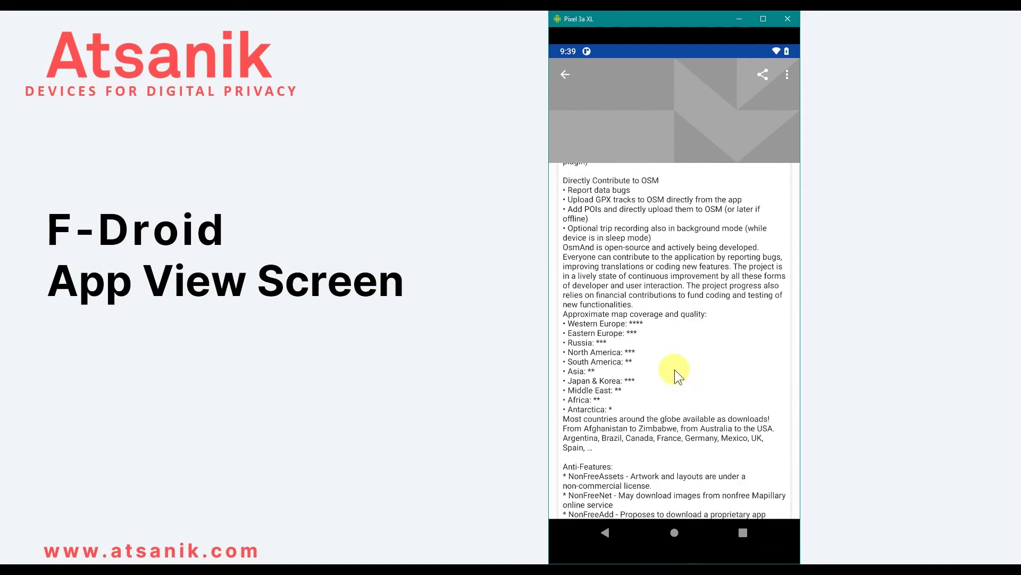
{"action": "scroll", "coordinate": [675, 369], "scroll_direction": "down", "scroll_amount": 5}
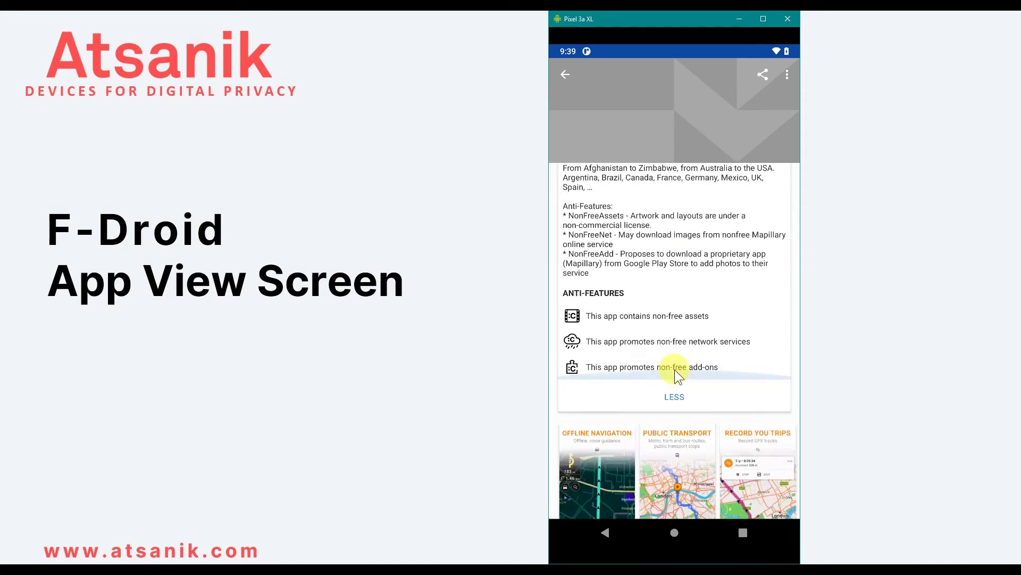
- Open the explanation of OsmAnd+'s non-free assets anti-feature and review the documentation up to the List of Anti-Features
{"action": "left_click", "coordinate": [631, 314]}
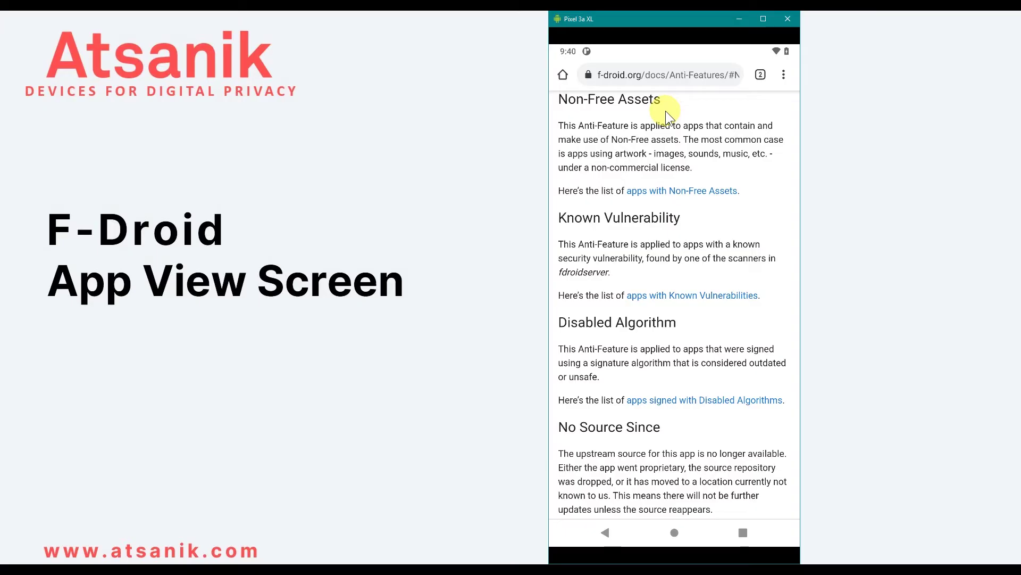
{"action": "scroll", "coordinate": [672, 147], "scroll_direction": "up", "scroll_amount": 10}
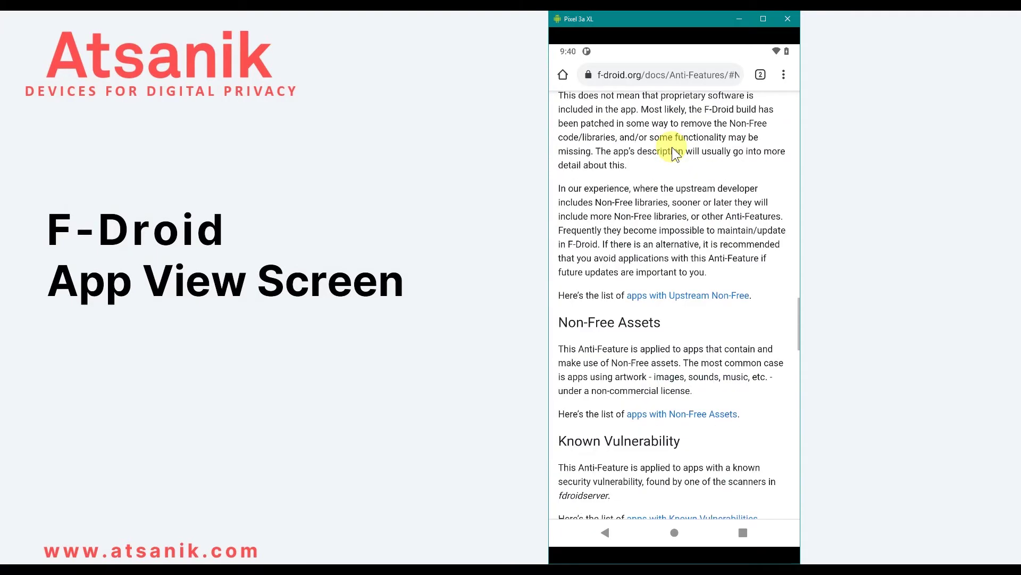
{"action": "scroll", "coordinate": [673, 147], "scroll_direction": "up", "scroll_amount": 12}
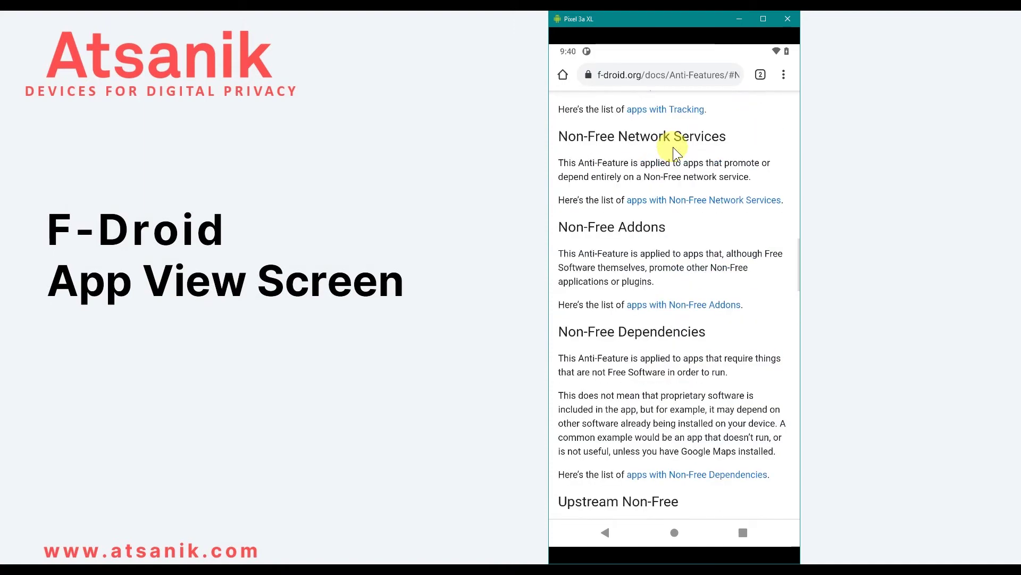
{"action": "scroll", "coordinate": [672, 147], "scroll_direction": "up", "scroll_amount": 10}
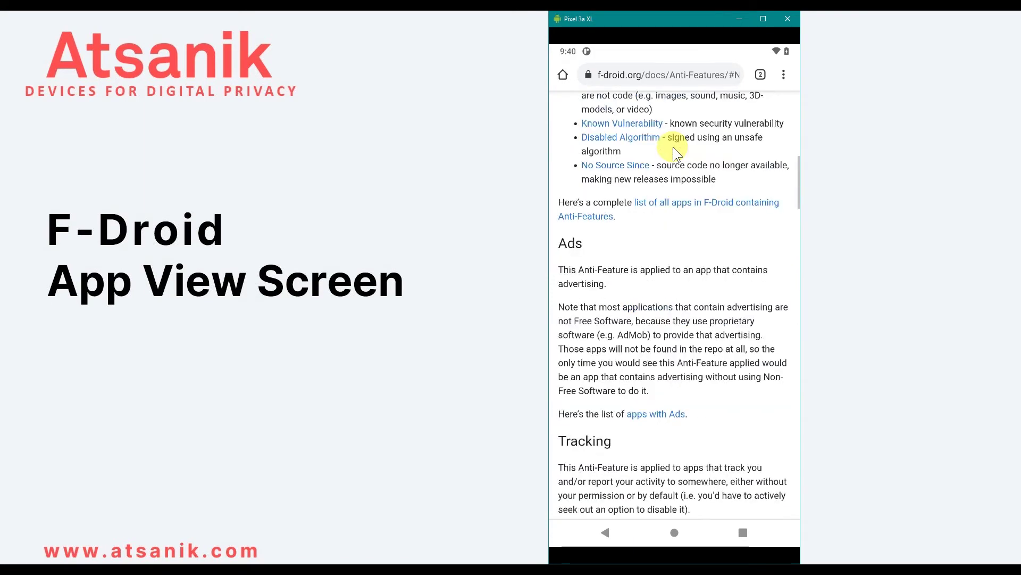
{"action": "scroll", "coordinate": [673, 147], "scroll_direction": "up", "scroll_amount": 8}
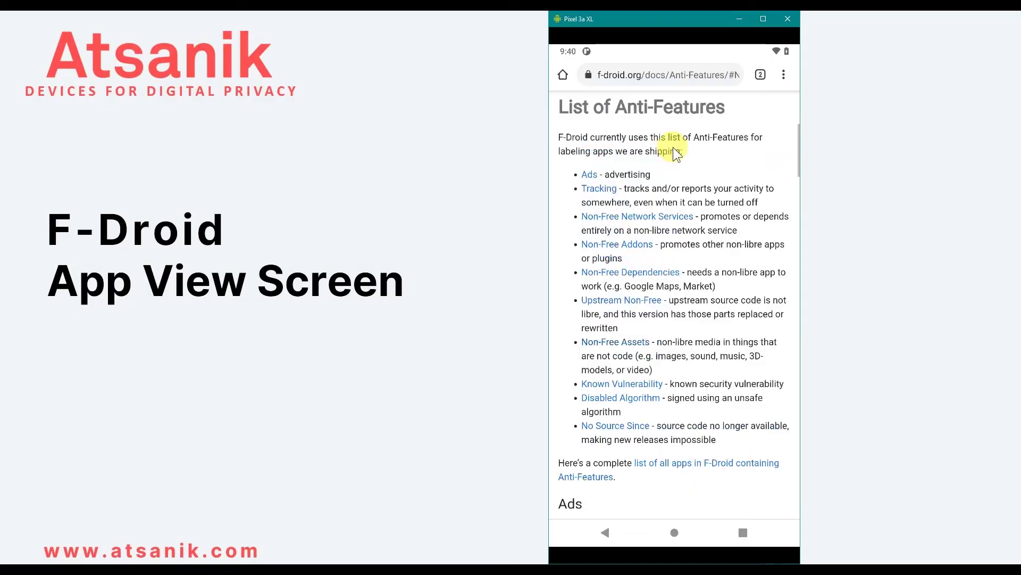
{"action": "scroll", "coordinate": [673, 147], "scroll_direction": "up", "scroll_amount": 1}
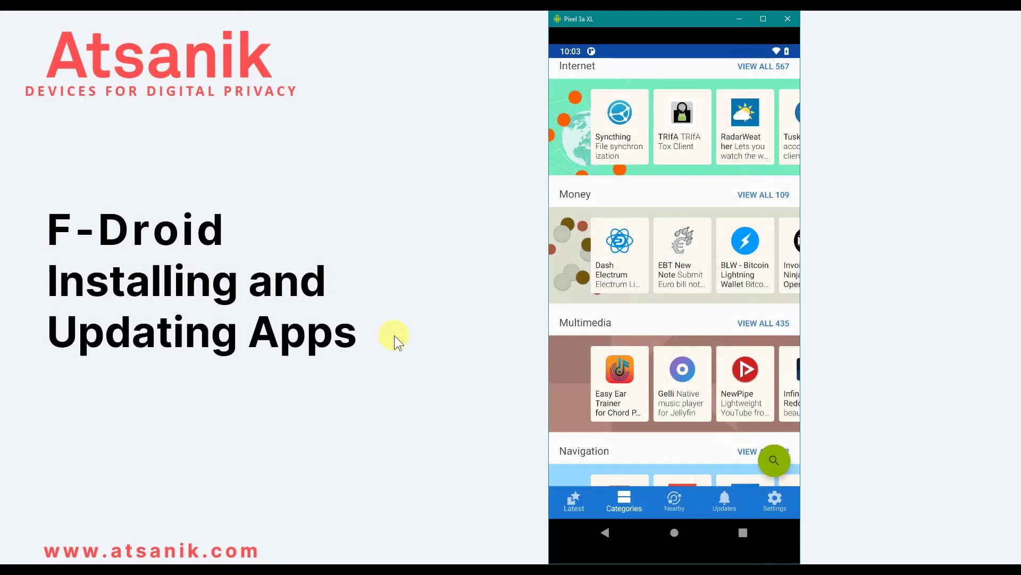
- Search the catalogue for "aurora store" and install the Aurora Store app from its details page
{"action": "left_click", "coordinate": [775, 461]}
{"action": "type", "text": "auror"}
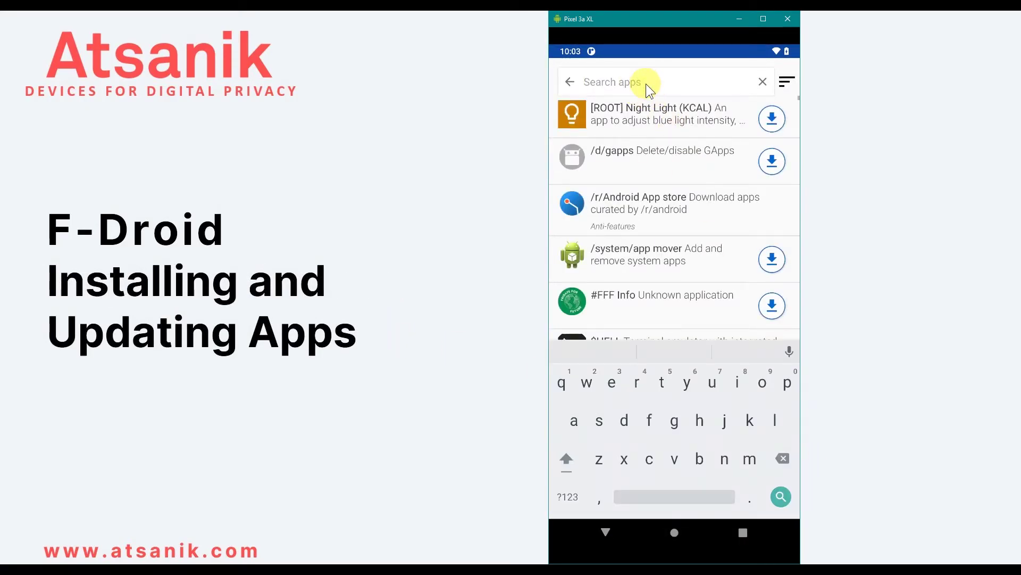
{"action": "type", "text": "a store"}
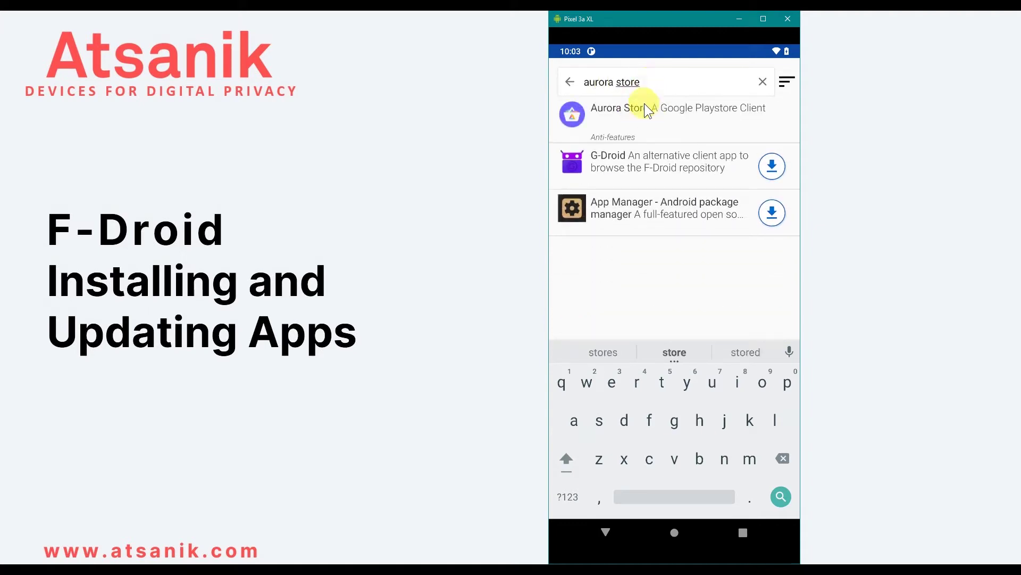
{"action": "left_click", "coordinate": [644, 104]}
{"action": "left_click", "coordinate": [753, 234]}
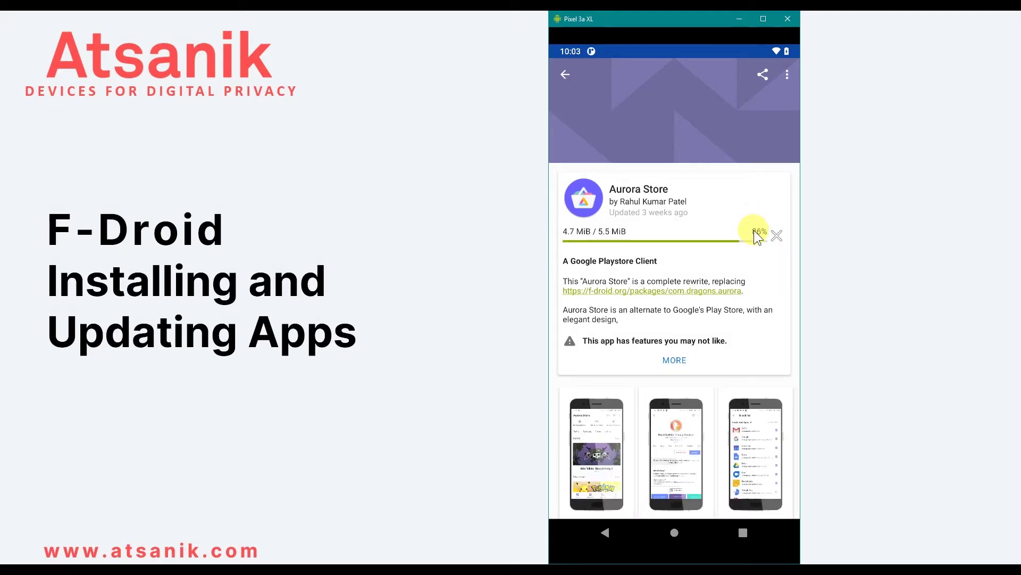
{"action": "left_click", "coordinate": [753, 319]}
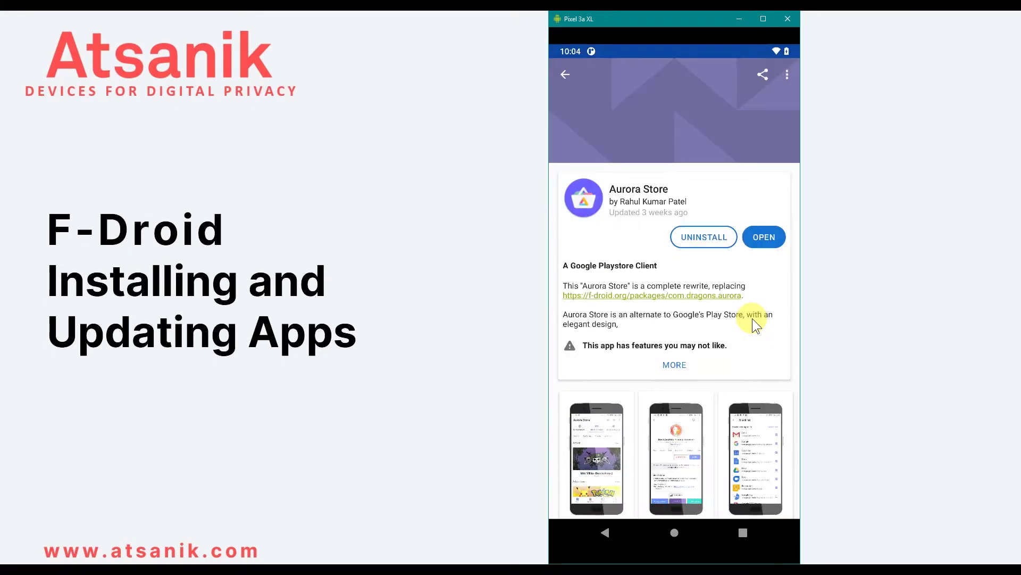
- Switch Ignore All Updates on for Aurora Store and back off again
{"action": "left_click", "coordinate": [788, 75]}
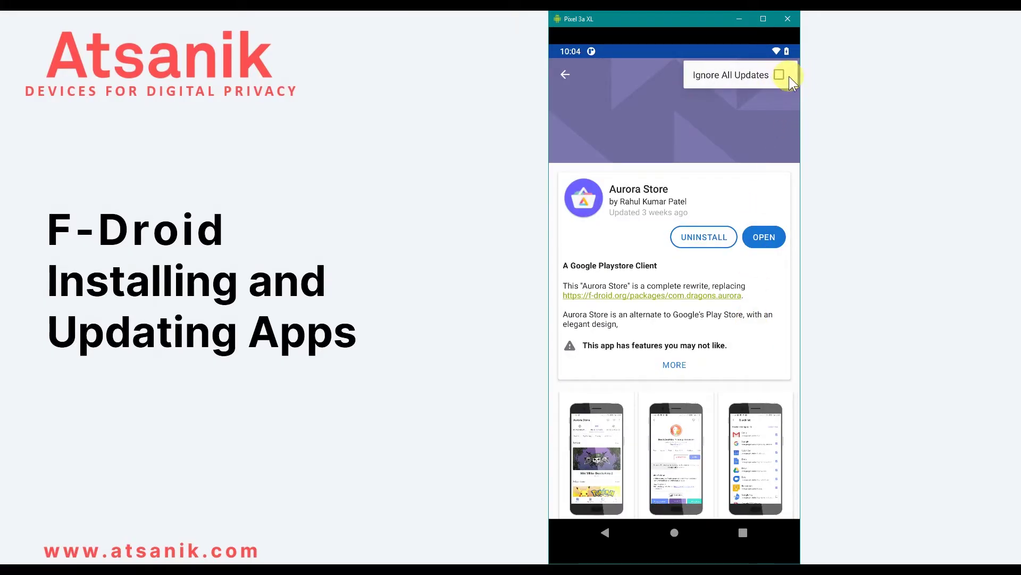
{"action": "left_click", "coordinate": [783, 75]}
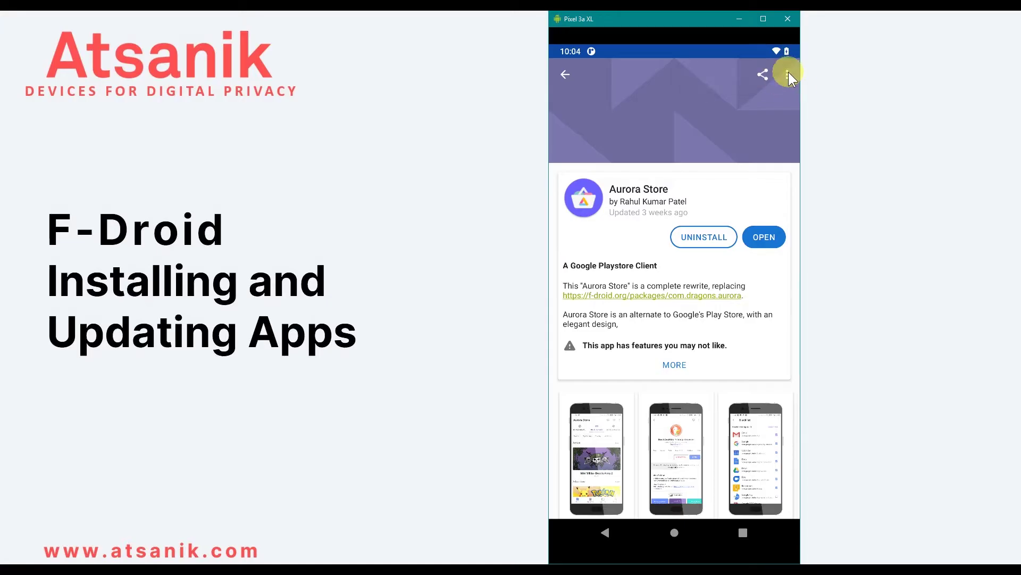
{"action": "left_click", "coordinate": [789, 72]}
{"action": "left_click", "coordinate": [780, 76]}
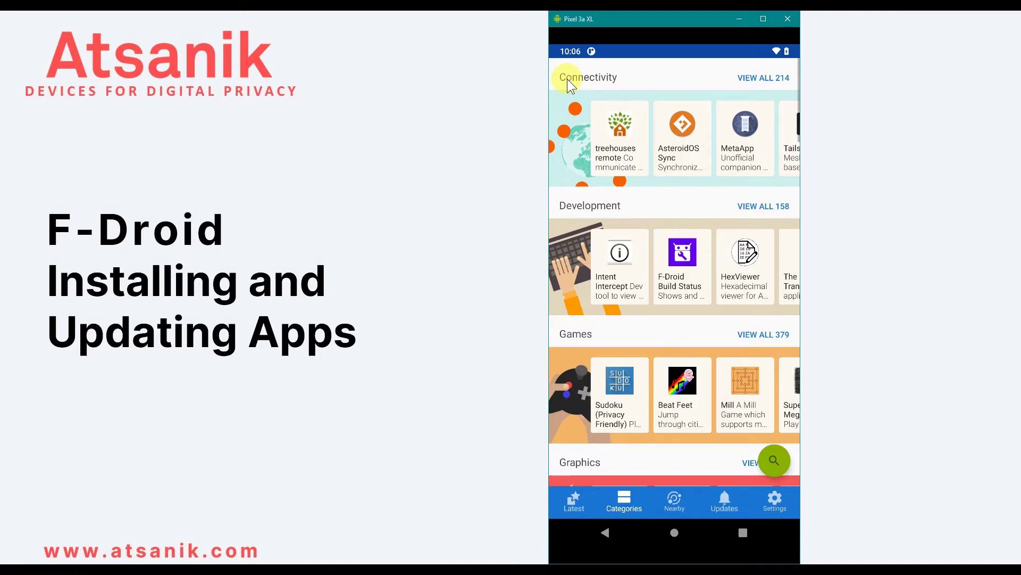
- Open the list of available updates and update all listed apps, including AntennaPod
{"action": "left_click", "coordinate": [723, 499]}
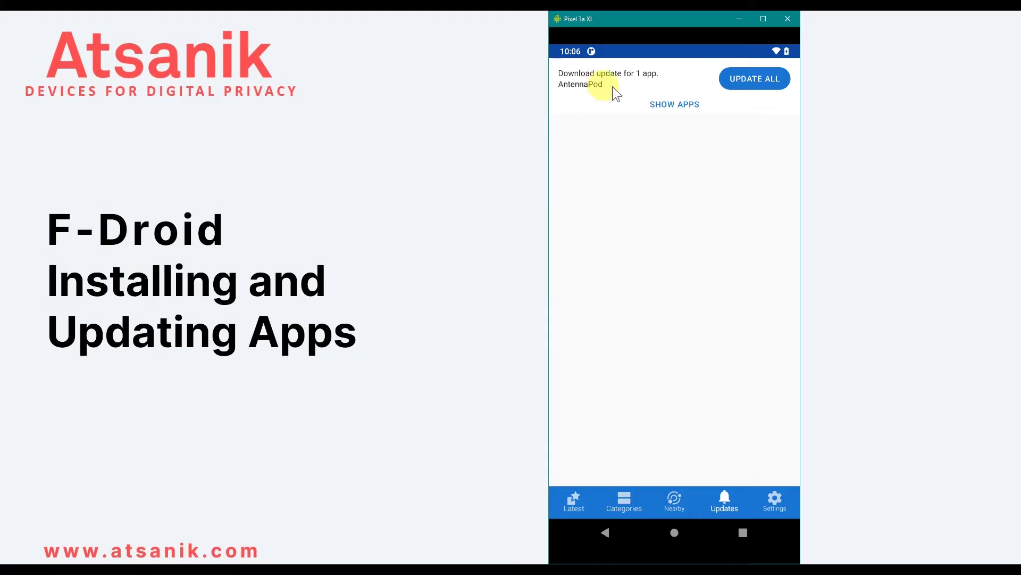
{"action": "left_click", "coordinate": [761, 79]}
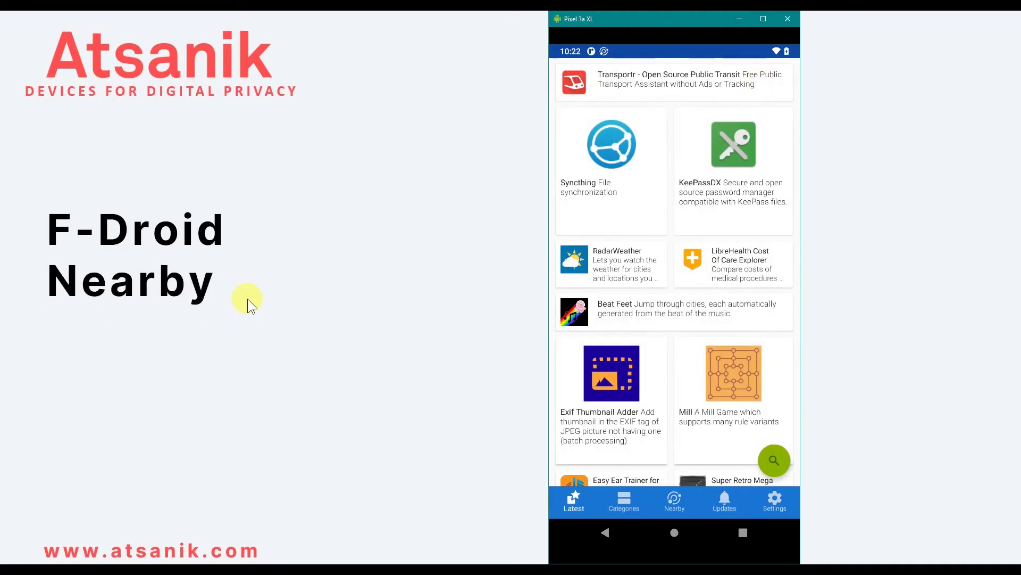
- Start a Nearby swap to find people nearby and connect to Atsanik Test Phone
{"action": "left_click", "coordinate": [681, 503]}
{"action": "left_click", "coordinate": [684, 138]}
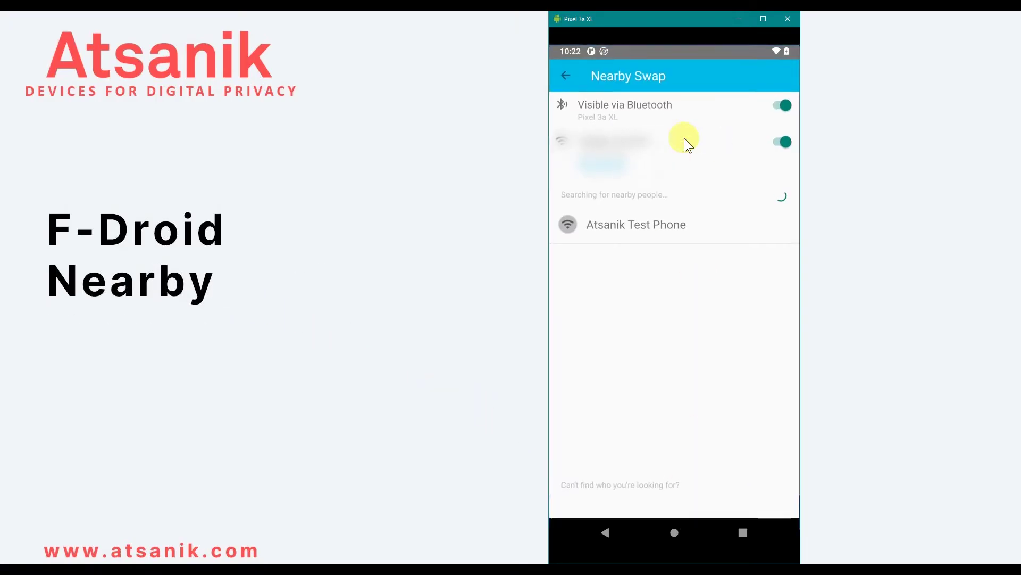
{"action": "left_click", "coordinate": [611, 226]}
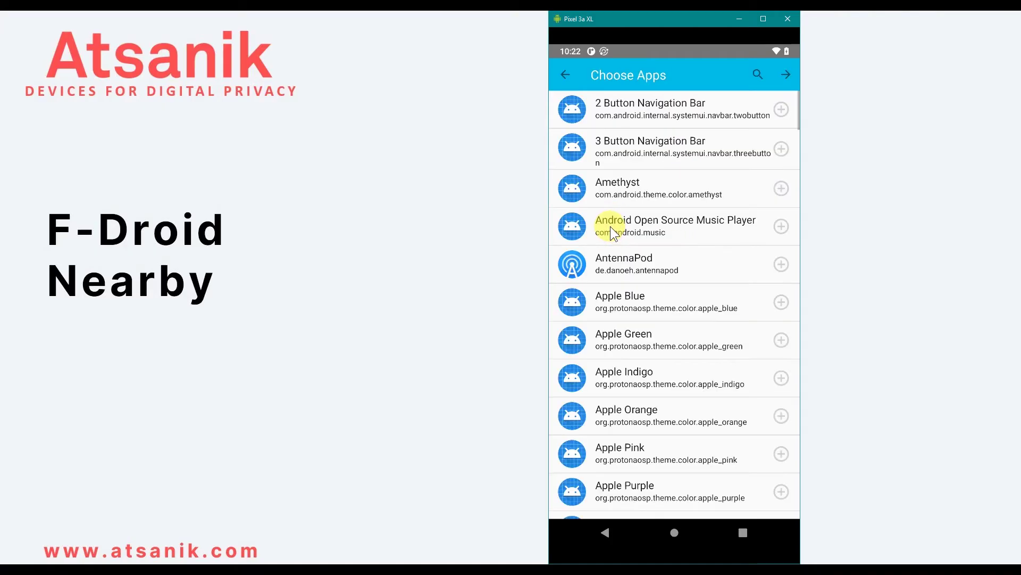
- Offer the Auditor app for the swap with the other phone and install AudioAnchor from the swapped apps
{"action": "scroll", "coordinate": [684, 295], "scroll_direction": "down", "scroll_amount": 3}
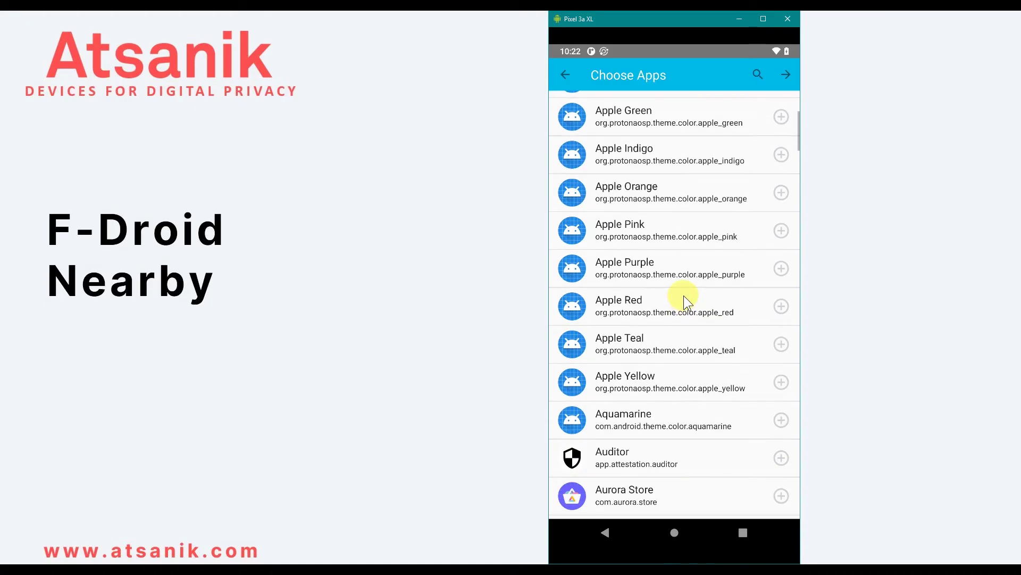
{"action": "scroll", "coordinate": [684, 295], "scroll_direction": "down", "scroll_amount": 1}
{"action": "left_click", "coordinate": [681, 382]}
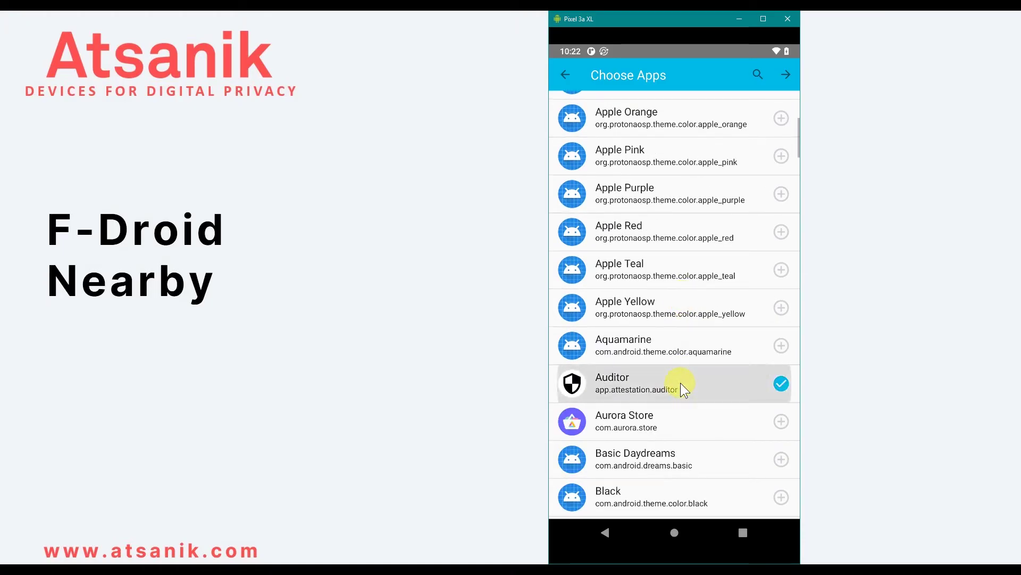
{"action": "key", "text": "Return"}
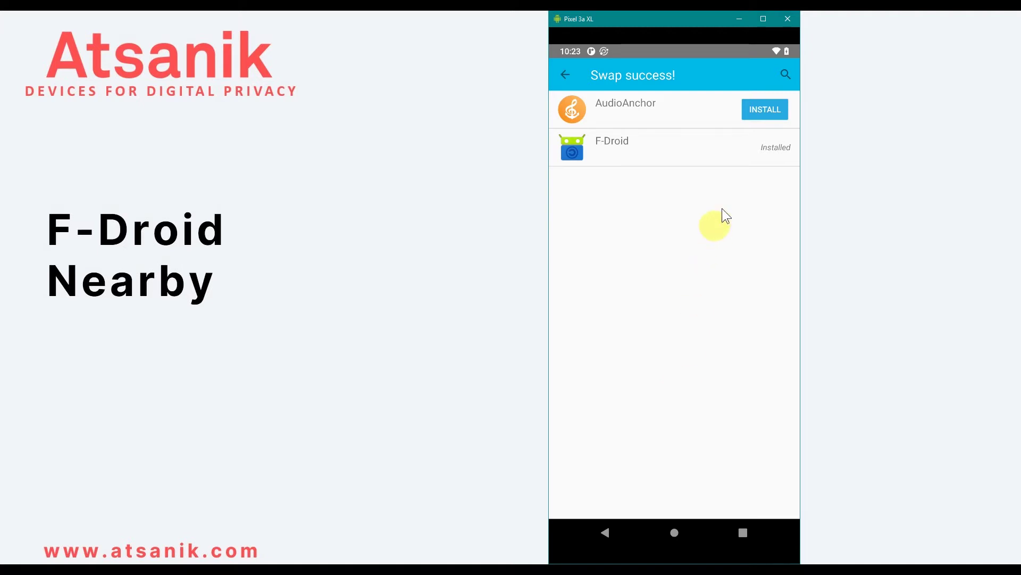
{"action": "left_click", "coordinate": [755, 111]}
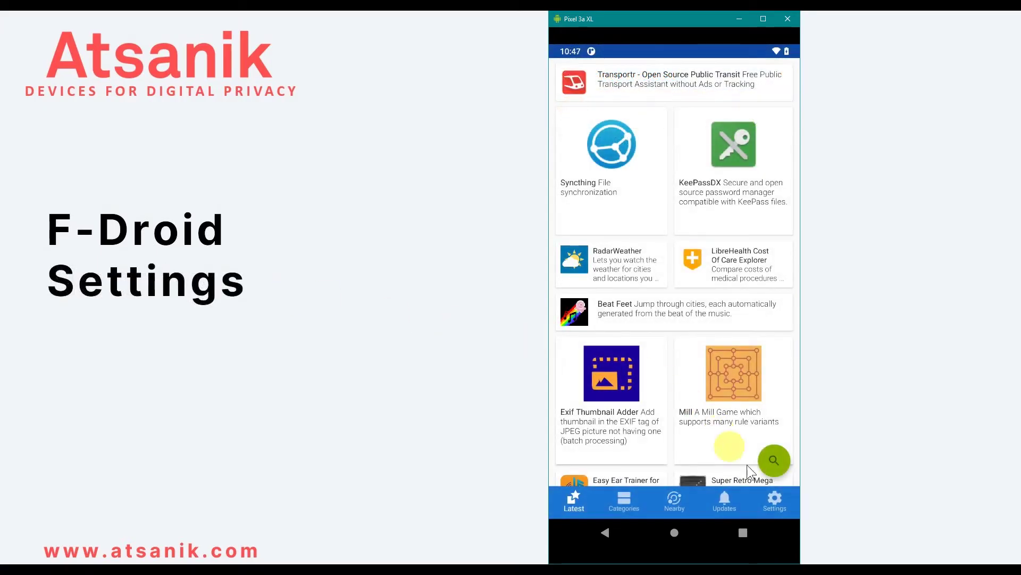
- Uninstall AudioAnchor through the management of installed apps in the settings, and return to the settings
{"action": "left_click", "coordinate": [774, 503]}
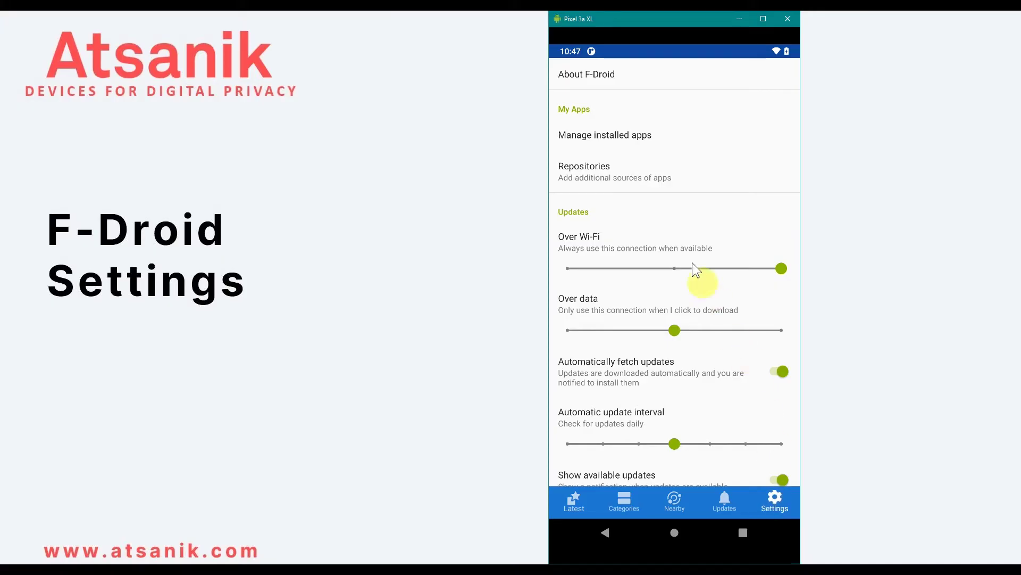
{"action": "left_click", "coordinate": [633, 139]}
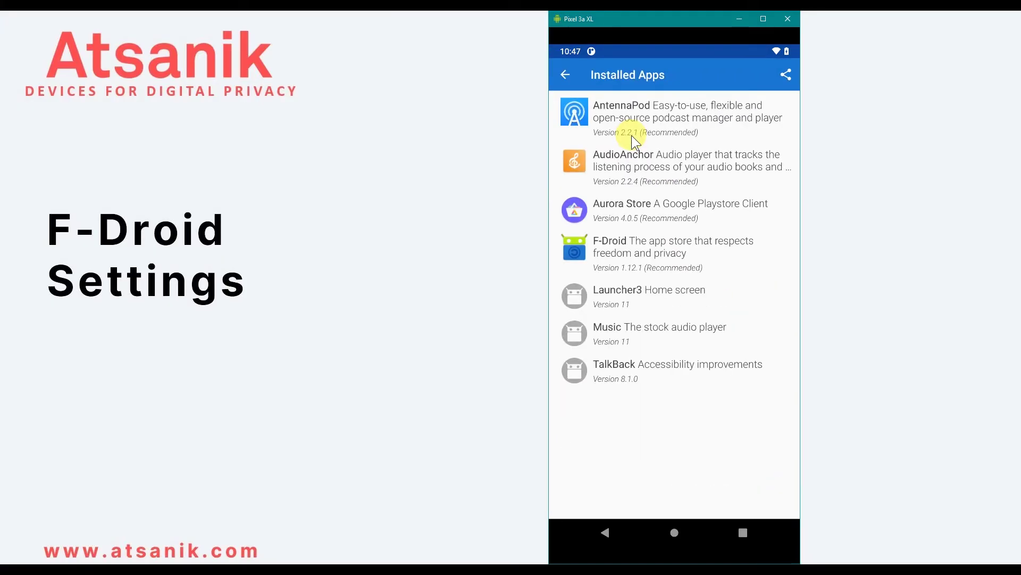
{"action": "left_click", "coordinate": [650, 164]}
{"action": "left_click", "coordinate": [716, 237]}
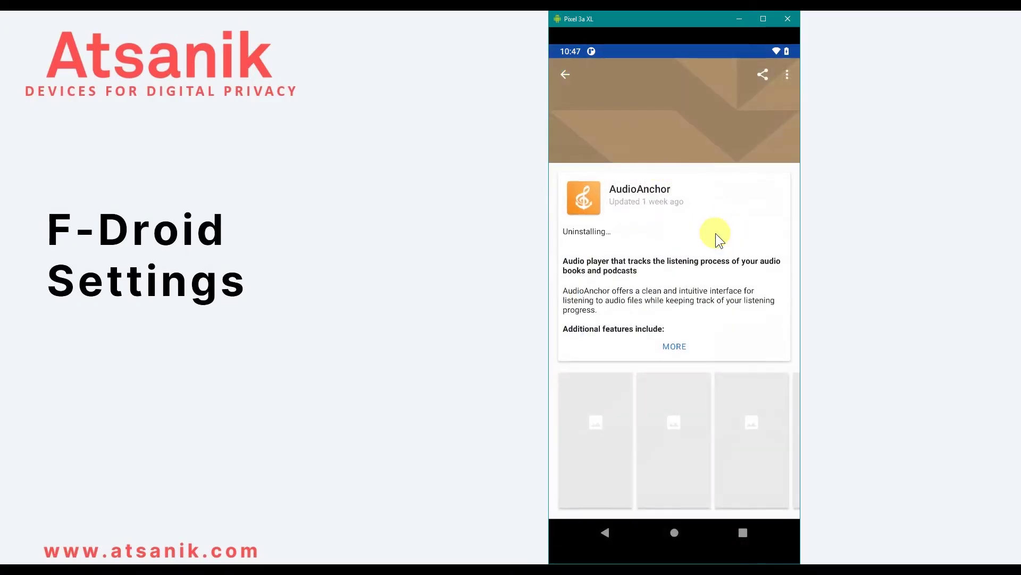
{"action": "left_click", "coordinate": [759, 318]}
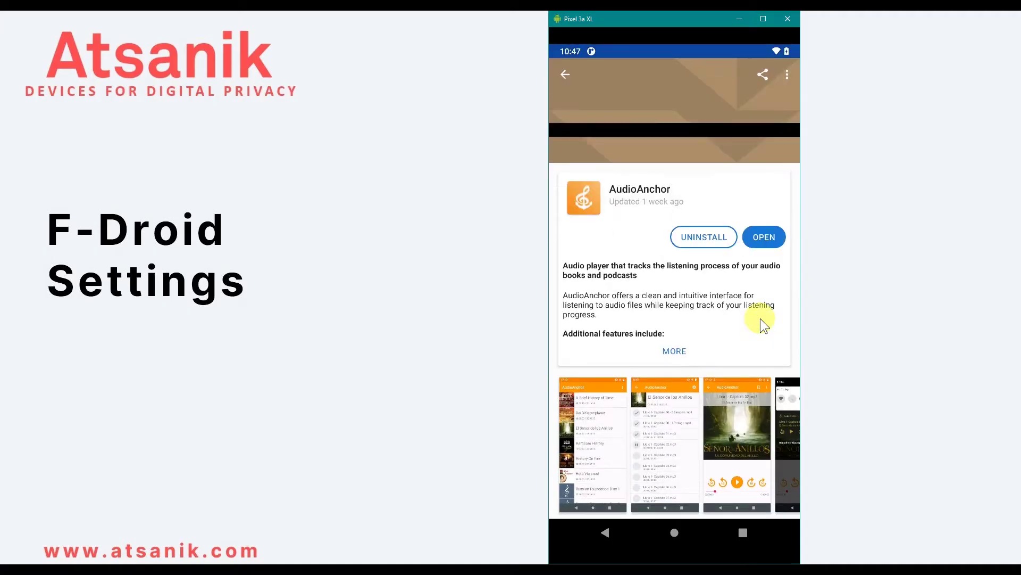
{"action": "left_click", "coordinate": [565, 76]}
{"action": "left_click", "coordinate": [565, 75]}
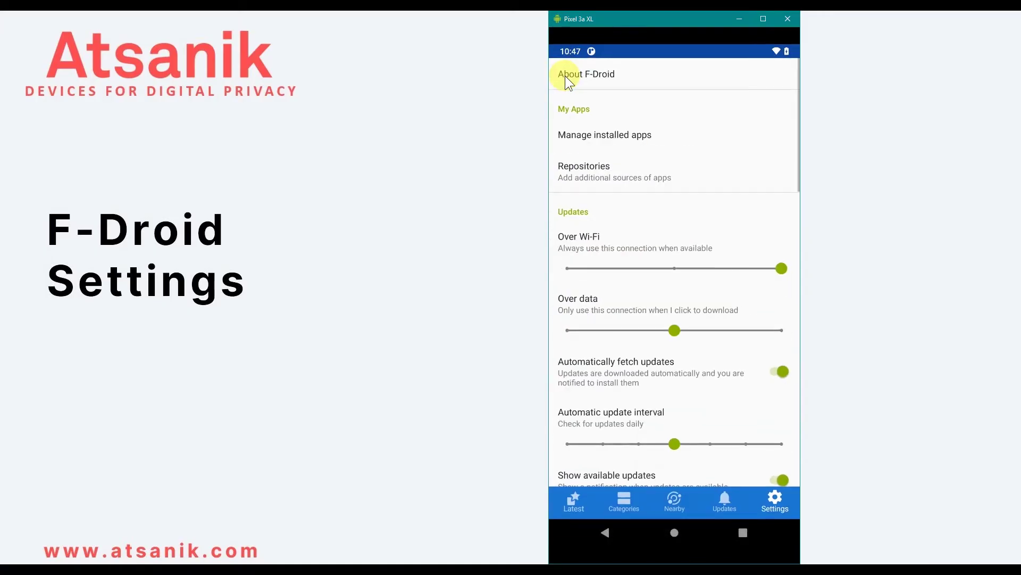
- Open the Repositories settings and review the Known Repositories list on the F-Droid wiki, found through a web search for "fdroid repositories"
{"action": "left_click", "coordinate": [620, 174]}
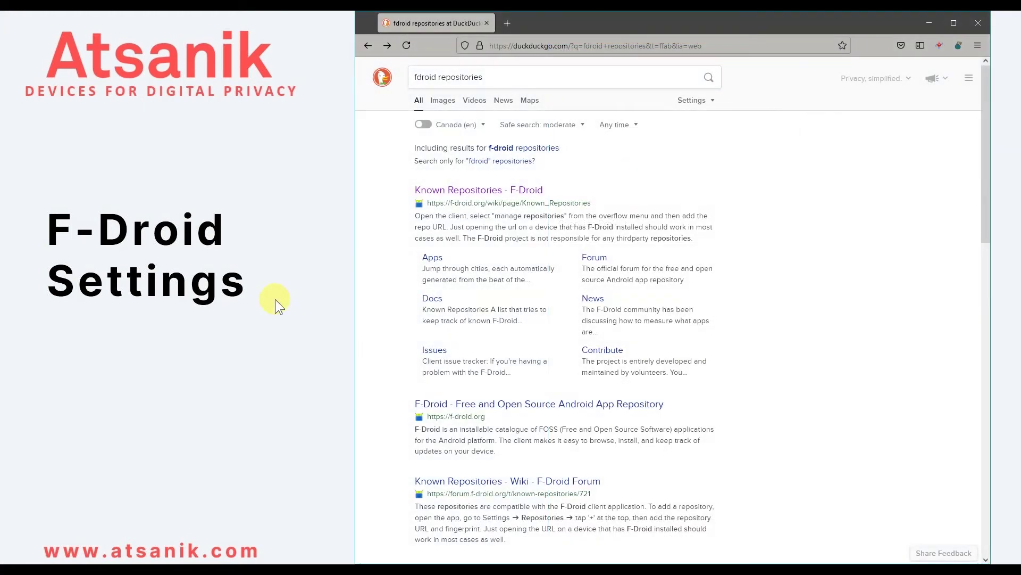
{"action": "left_click", "coordinate": [432, 193]}
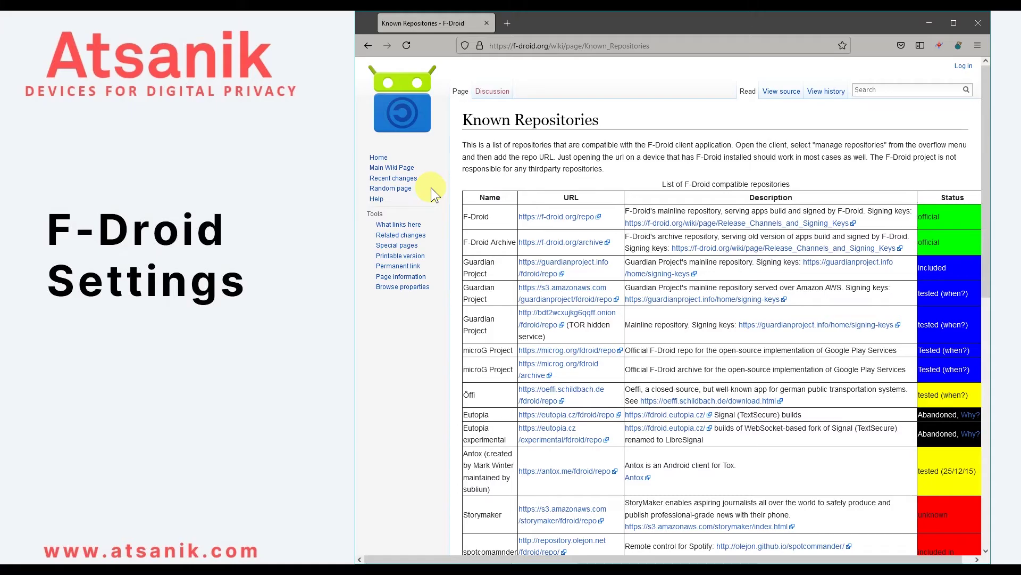
{"action": "scroll", "coordinate": [644, 282], "scroll_direction": "down", "scroll_amount": 6}
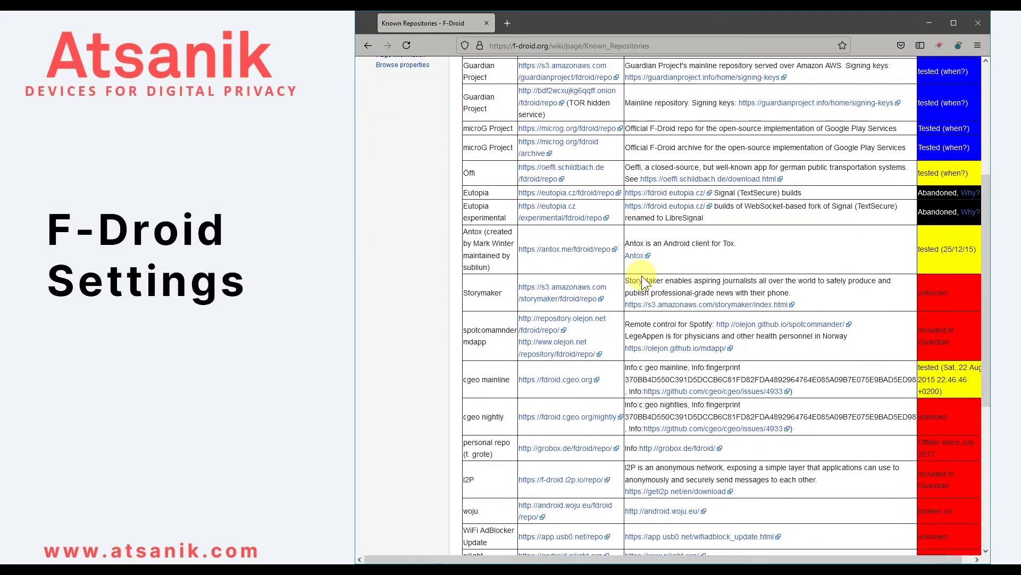
{"action": "scroll", "coordinate": [639, 280], "scroll_direction": "down", "scroll_amount": 1}
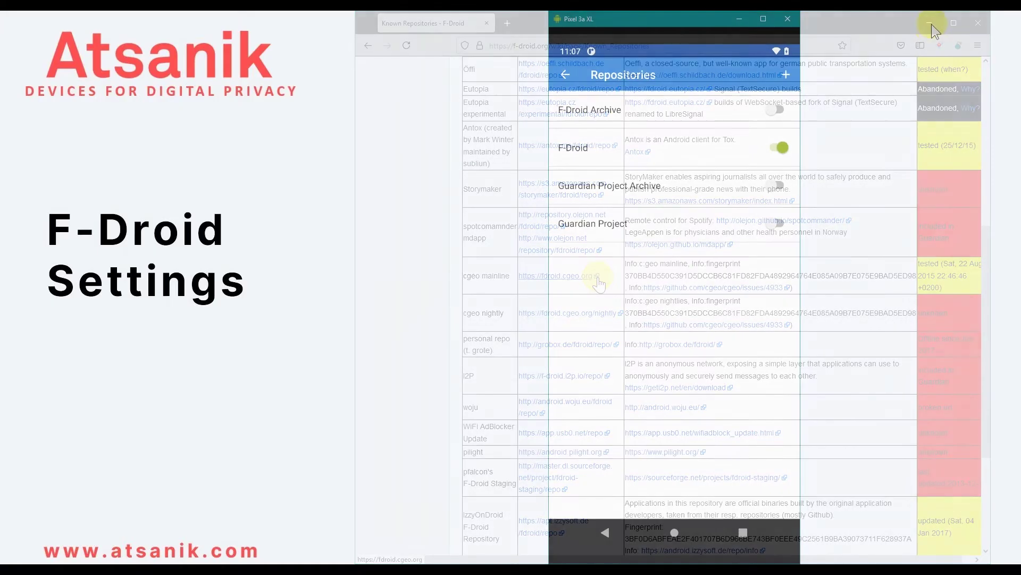
{"action": "left_click", "coordinate": [784, 73]}
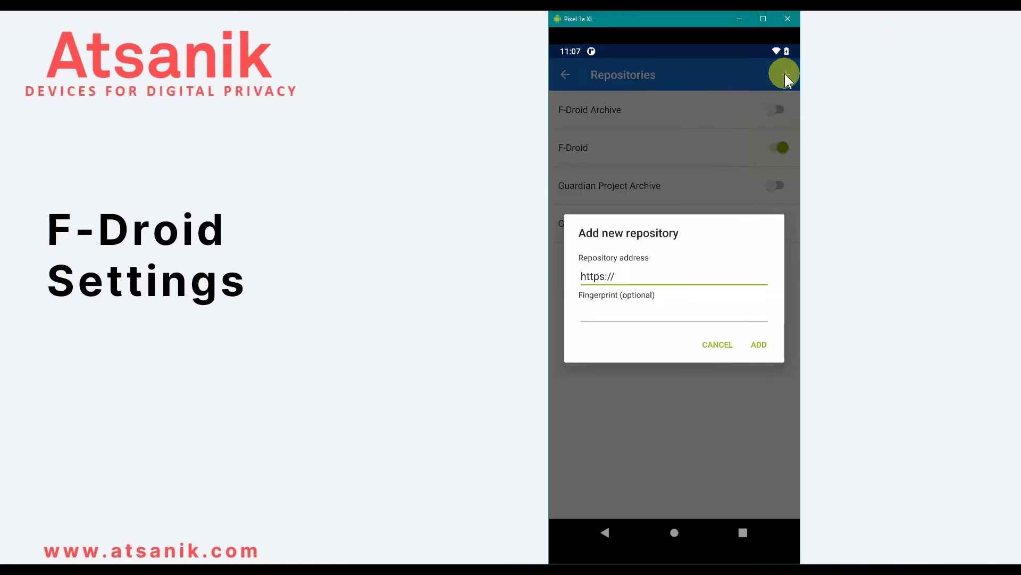
{"action": "left_click", "coordinate": [672, 279]}
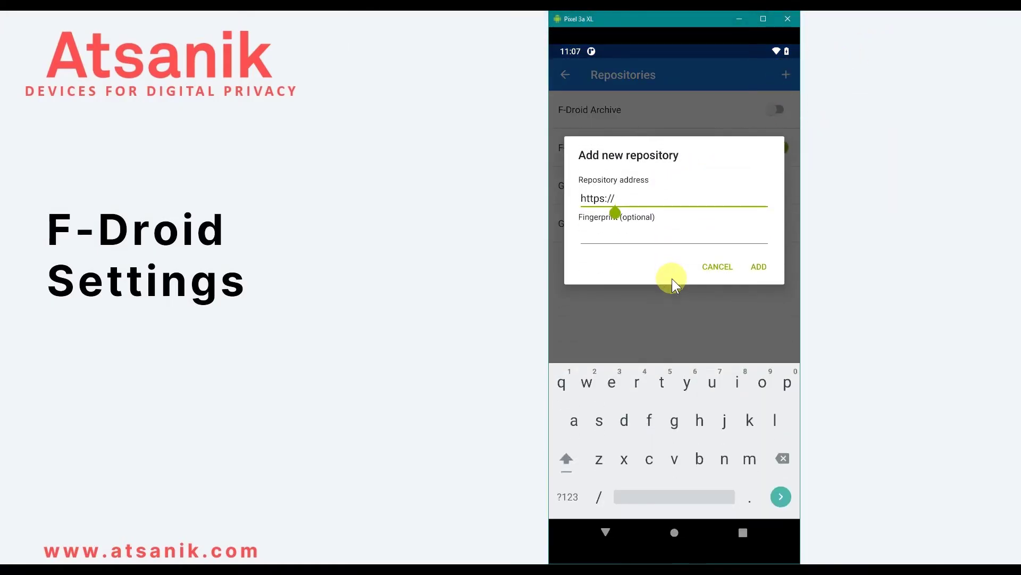
{"action": "type", "text": "fdroid.cgeo.org"}
{"action": "left_click", "coordinate": [764, 266]}
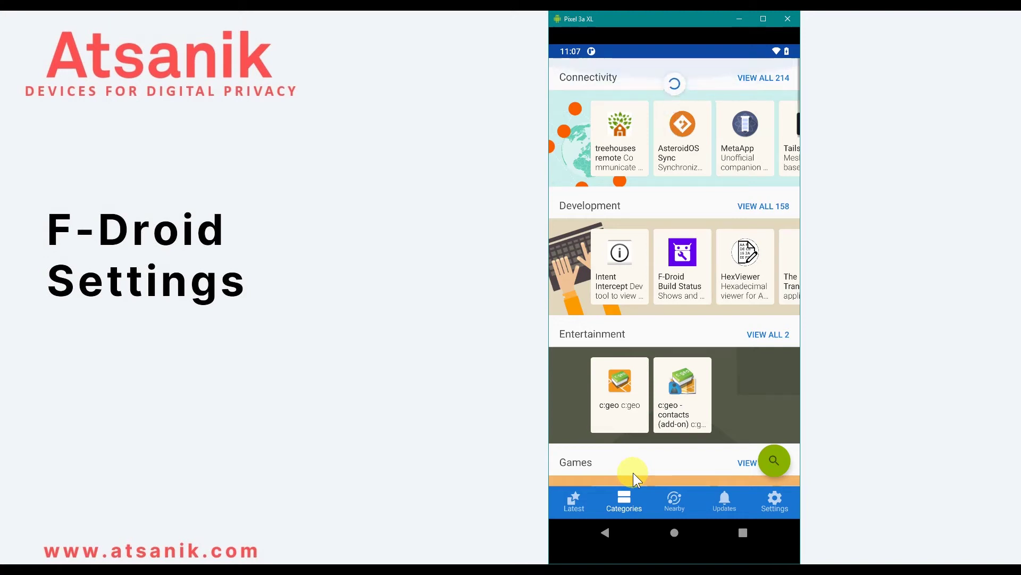
{"action": "left_click", "coordinate": [776, 461]}
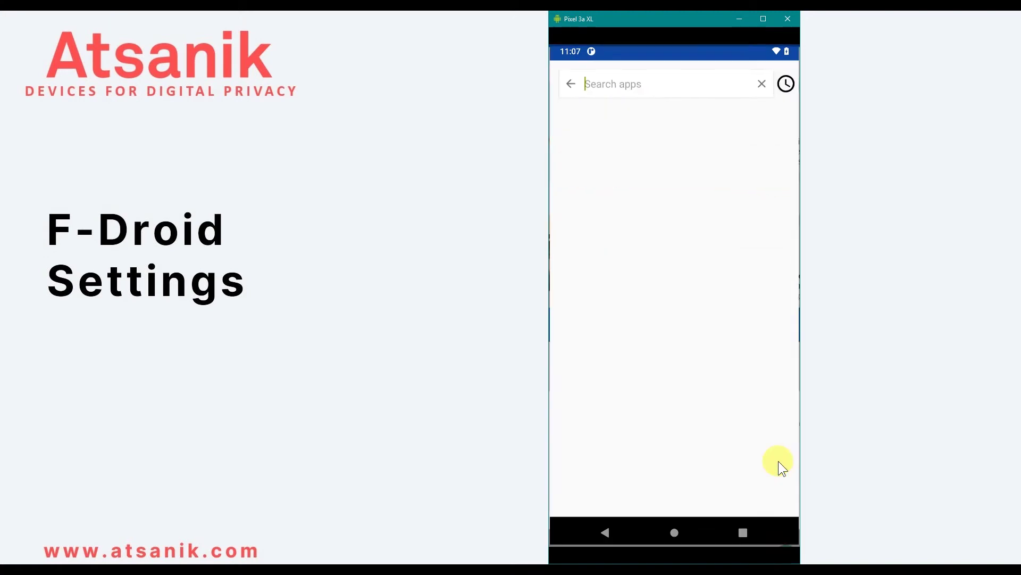
{"action": "type", "text": "cgeo"}
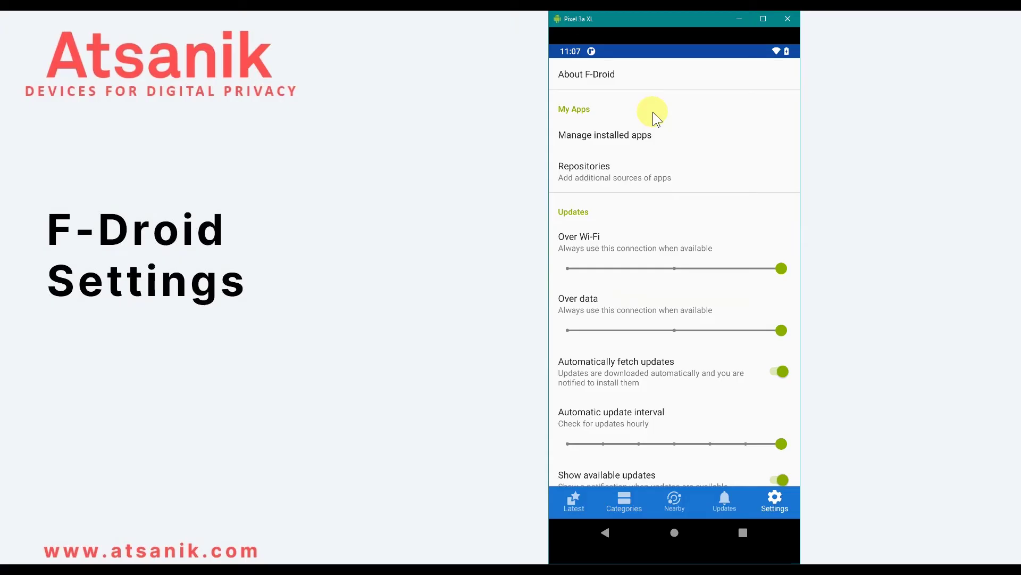
- Set updates over data to never download anything and updates over Wi-Fi to always use the connection when available
{"action": "left_click_drag", "start_coordinate": [780, 270], "coordinate": [617, 268]}
{"action": "left_click_drag", "start_coordinate": [781, 328], "coordinate": [570, 329]}
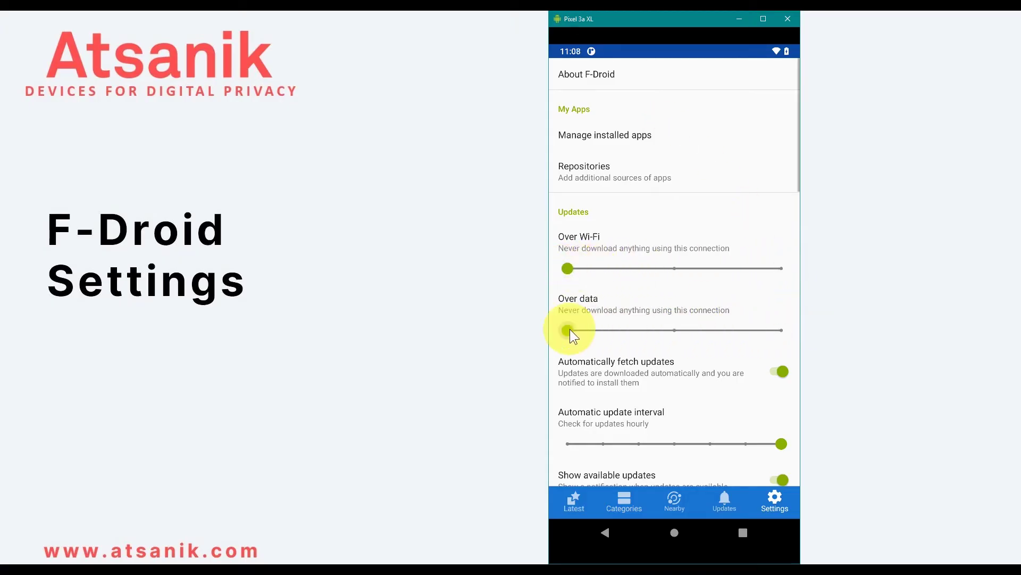
{"action": "left_click_drag", "start_coordinate": [568, 268], "coordinate": [771, 280]}
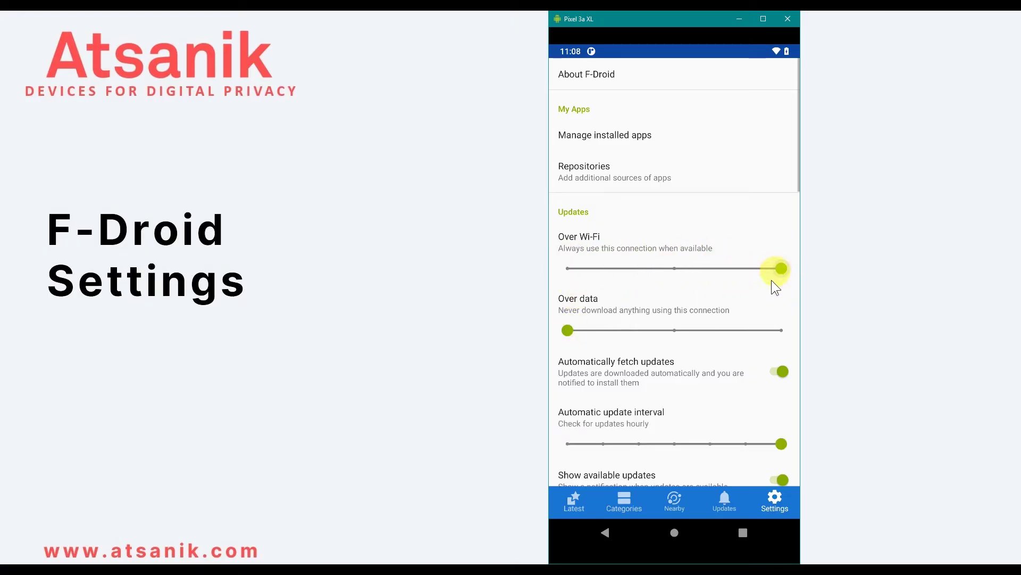
- Switch Automatically fetch updates off and back on
{"action": "left_click", "coordinate": [776, 371]}
{"action": "left_click", "coordinate": [781, 371]}
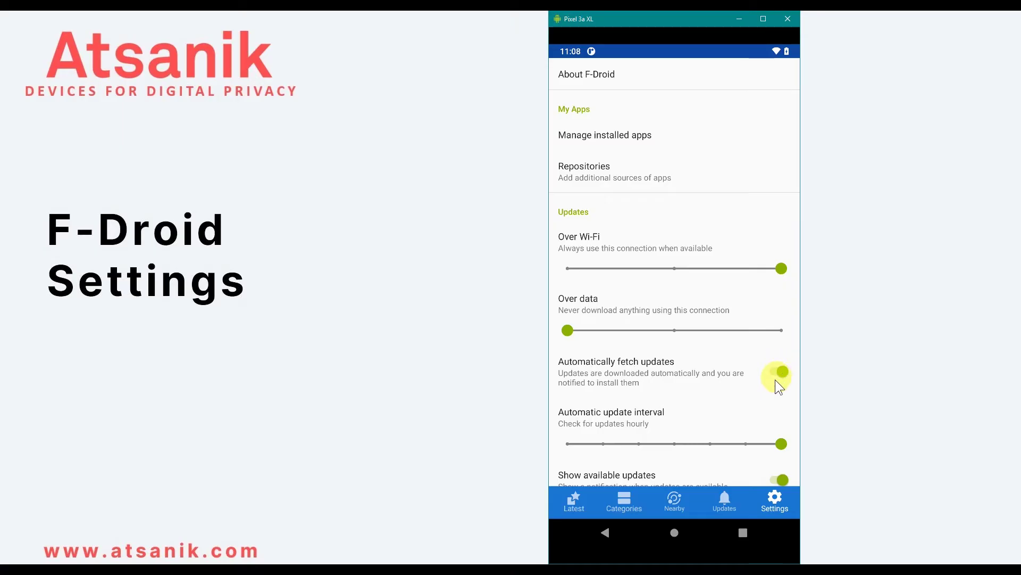
- Set the automatic update interval to no automatic app updates, and toggle the Show available updates notification
{"action": "scroll", "coordinate": [765, 394], "scroll_direction": "down", "scroll_amount": 2}
{"action": "left_click_drag", "start_coordinate": [762, 371], "coordinate": [580, 367]}
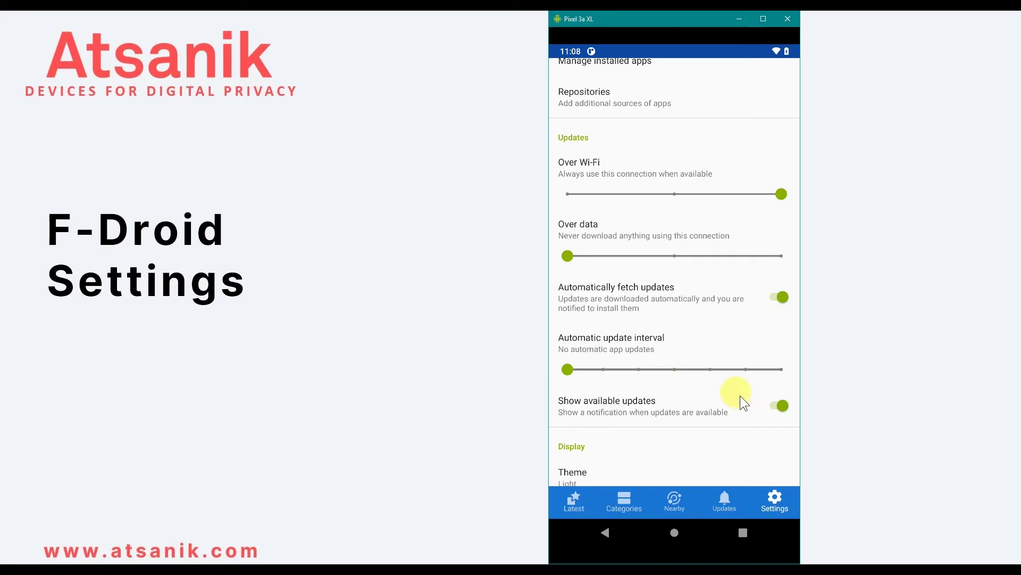
{"action": "left_click", "coordinate": [777, 404]}
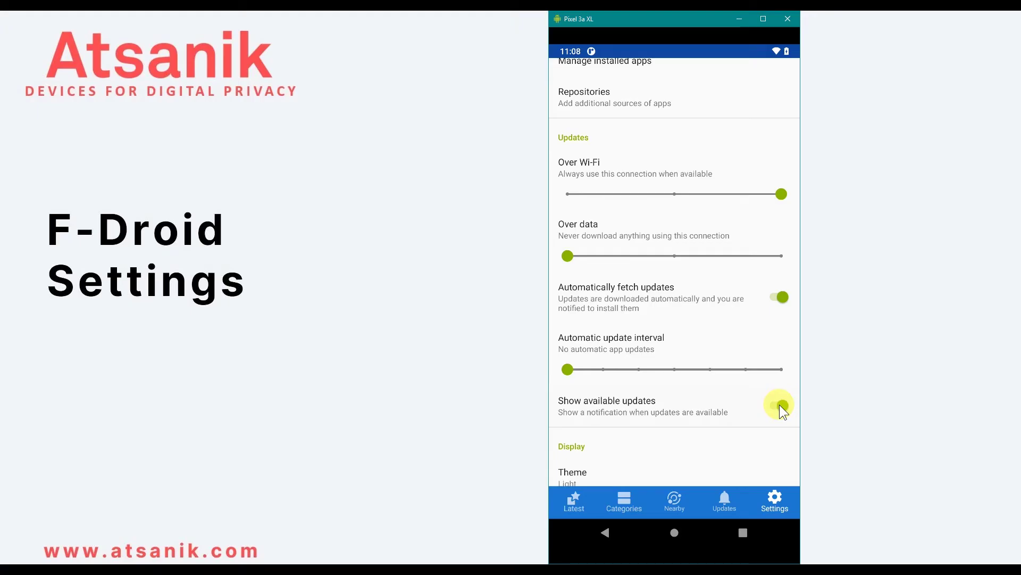
- Switch off Automatically fetch updates and go to the Local Repo settings
{"action": "left_click", "coordinate": [774, 297]}
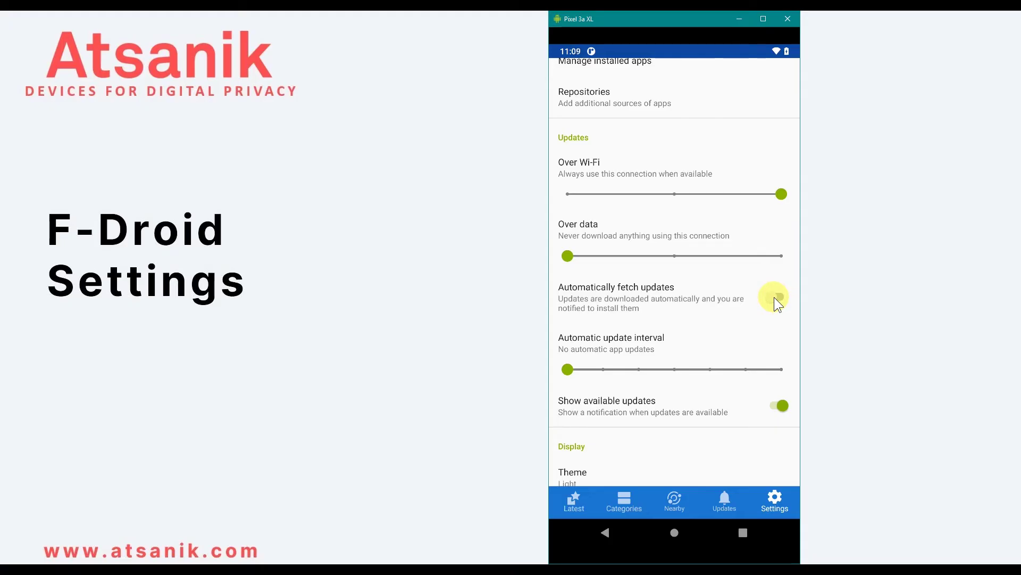
{"action": "scroll", "coordinate": [771, 302], "scroll_direction": "down", "scroll_amount": 5}
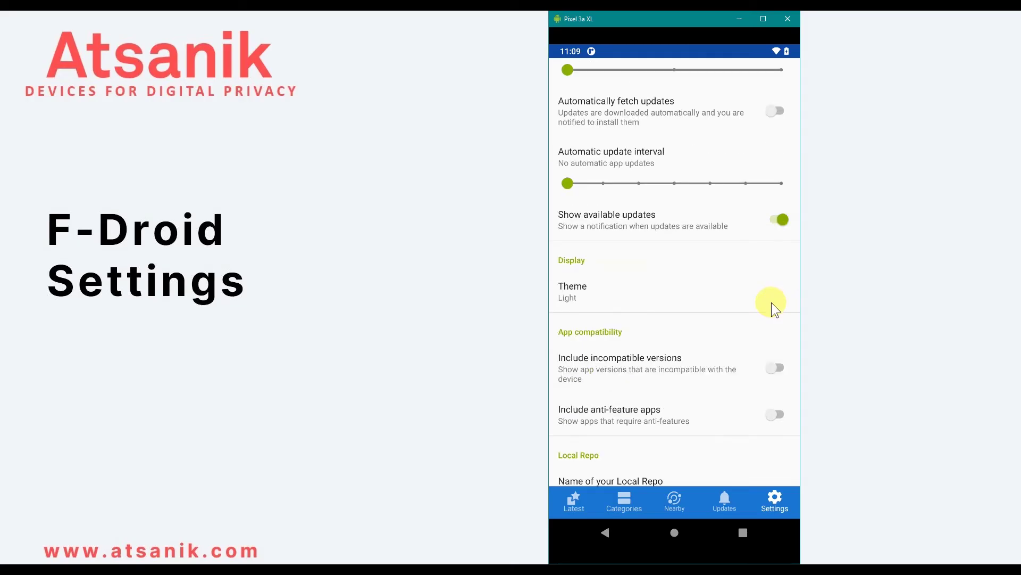
{"action": "scroll", "coordinate": [771, 302], "scroll_direction": "down", "scroll_amount": 5}
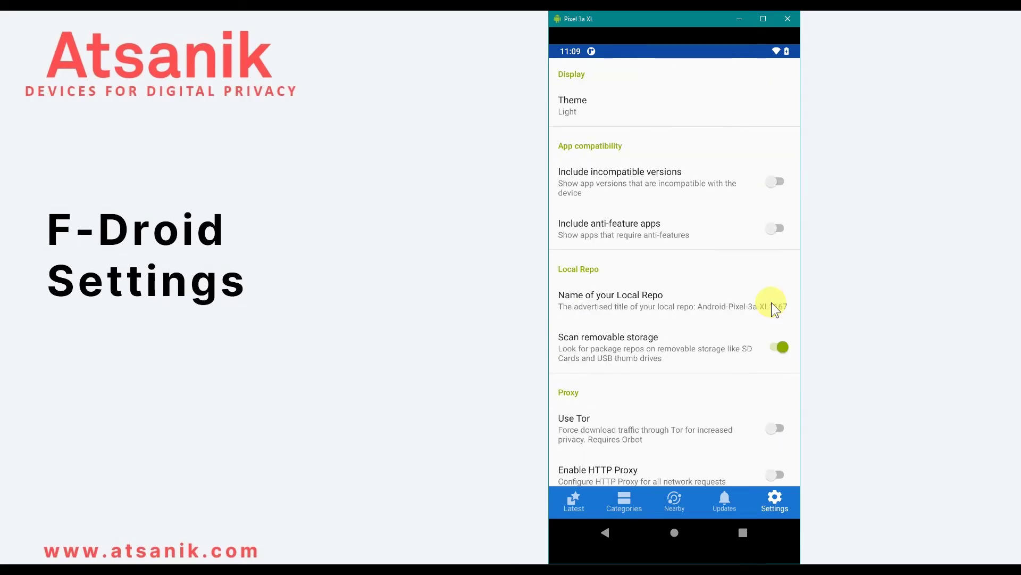
- Shorten the name of the local repo to Android
{"action": "left_click", "coordinate": [744, 303]}
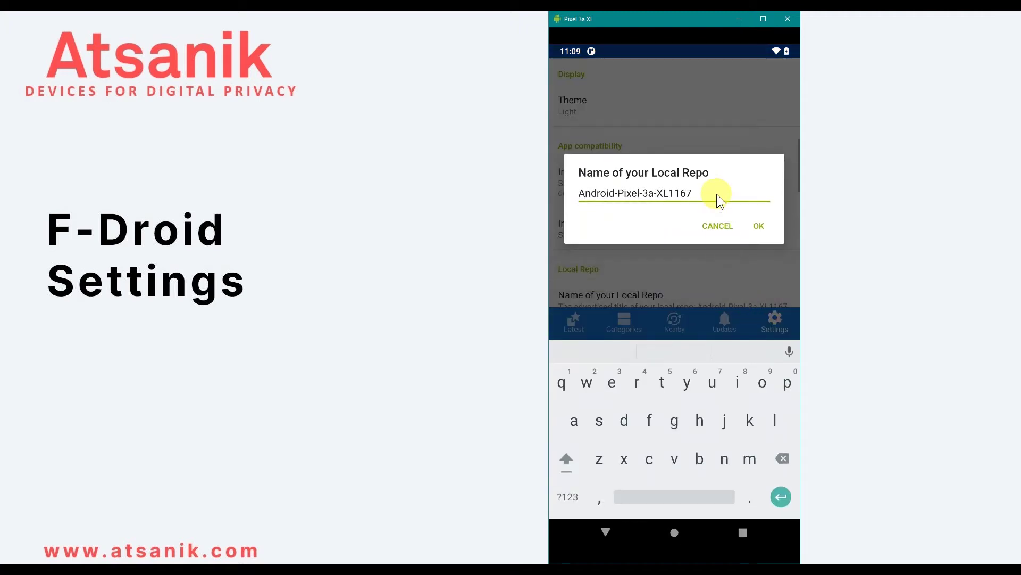
{"action": "left_click_drag", "start_coordinate": [682, 193], "coordinate": [659, 195]}
{"action": "key", "text": "BackSpace"}
{"action": "key", "text": "BackSpace"}
{"action": "key", "text": "BackSpace"}
{"action": "key", "text": "BackSpace"}
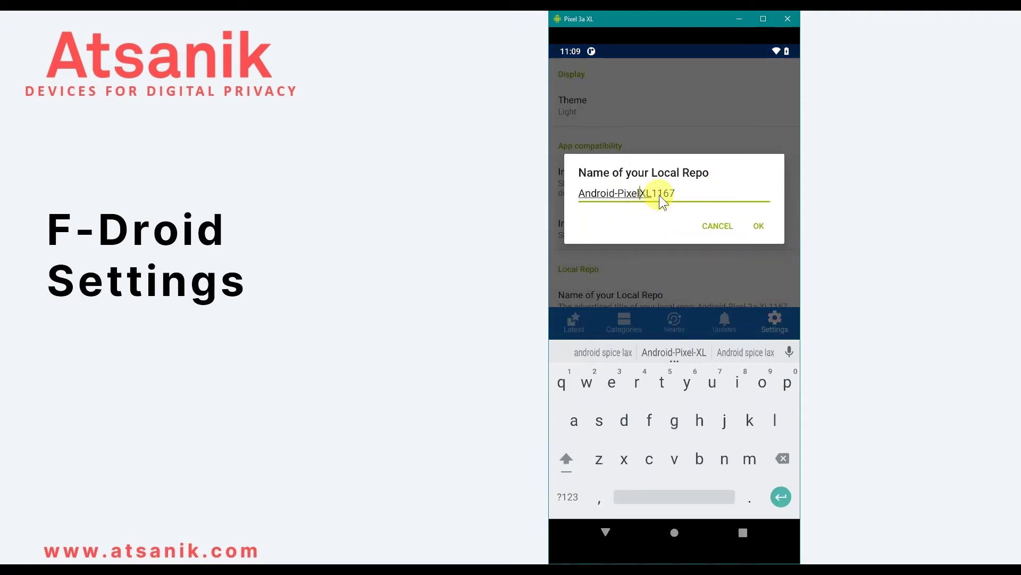
{"action": "left_click", "coordinate": [684, 189]}
{"action": "key", "text": "BackSpace"}
{"action": "key", "text": "BackSpace"}
{"action": "key", "text": "BackSpace"}
{"action": "key", "text": "BackSpace"}
{"action": "key", "text": "BackSpace"}
{"action": "key", "text": "BackSpace"}
{"action": "key", "text": "BackSpace"}
{"action": "key", "text": "BackSpace"}
{"action": "key", "text": "BackSpace"}
{"action": "key", "text": "BackSpace"}
{"action": "key", "text": "BackSpace"}
{"action": "key", "text": "BackSpace"}
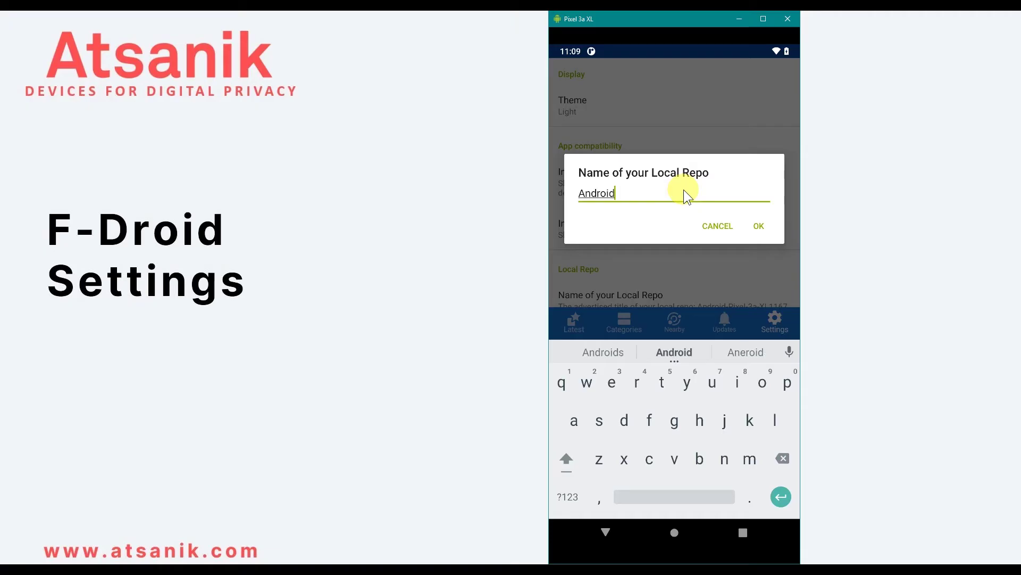
{"action": "left_click", "coordinate": [756, 227]}
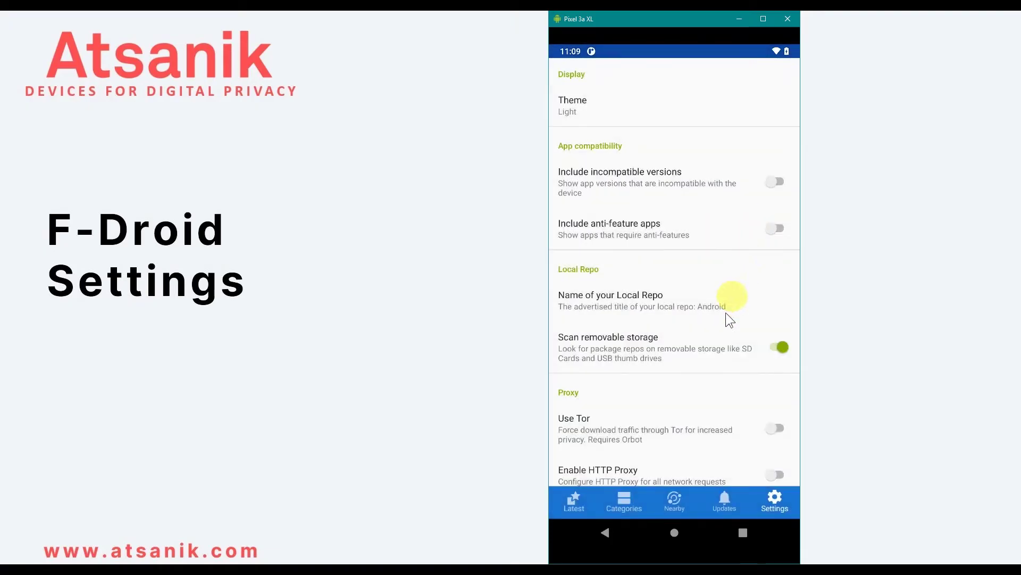
- Switch Use Tor on and back off in the proxy settings
{"action": "scroll", "coordinate": [719, 346], "scroll_direction": "down", "scroll_amount": 1}
{"action": "scroll", "coordinate": [718, 345], "scroll_direction": "down", "scroll_amount": 4}
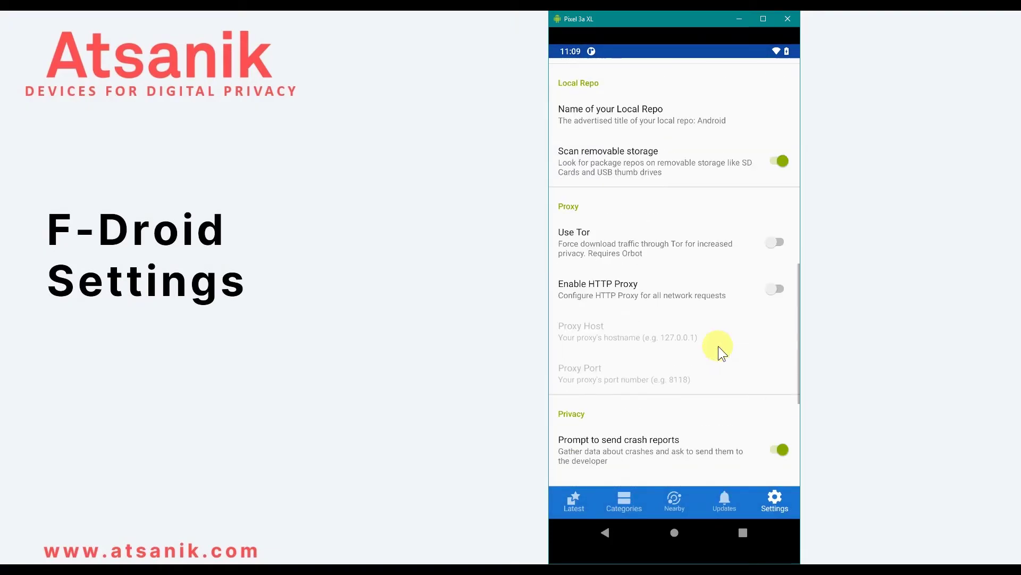
{"action": "left_click", "coordinate": [783, 242]}
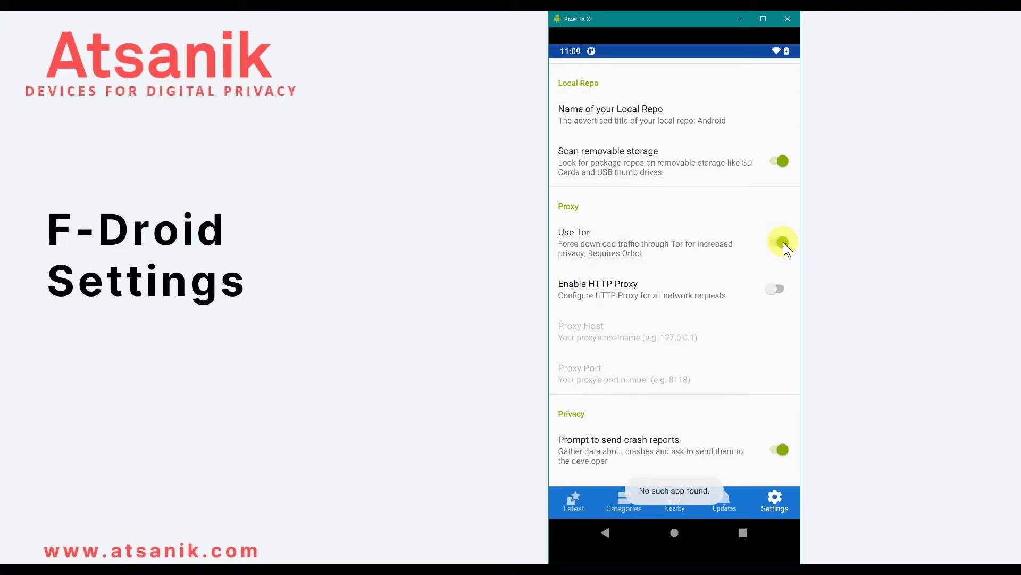
{"action": "left_click", "coordinate": [668, 250]}
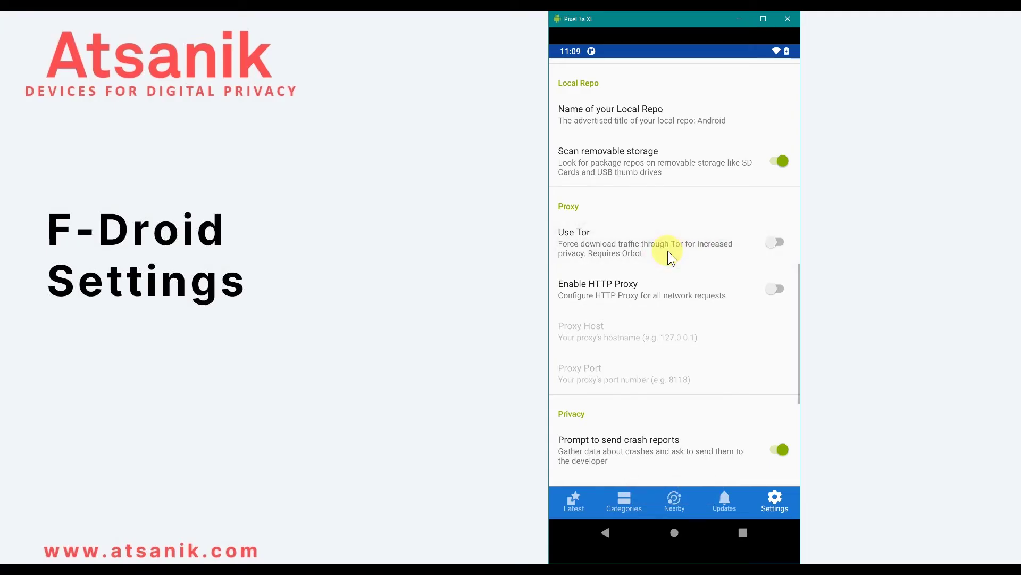
- Enable the HTTP proxy and set the proxy host to 172.0.8.5
{"action": "left_click", "coordinate": [780, 288]}
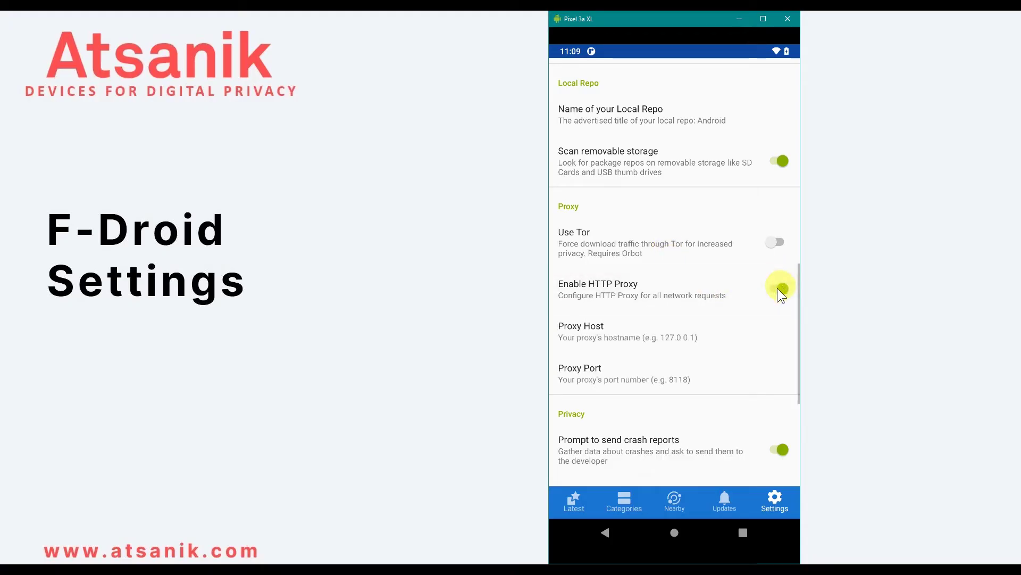
{"action": "left_click", "coordinate": [691, 335]}
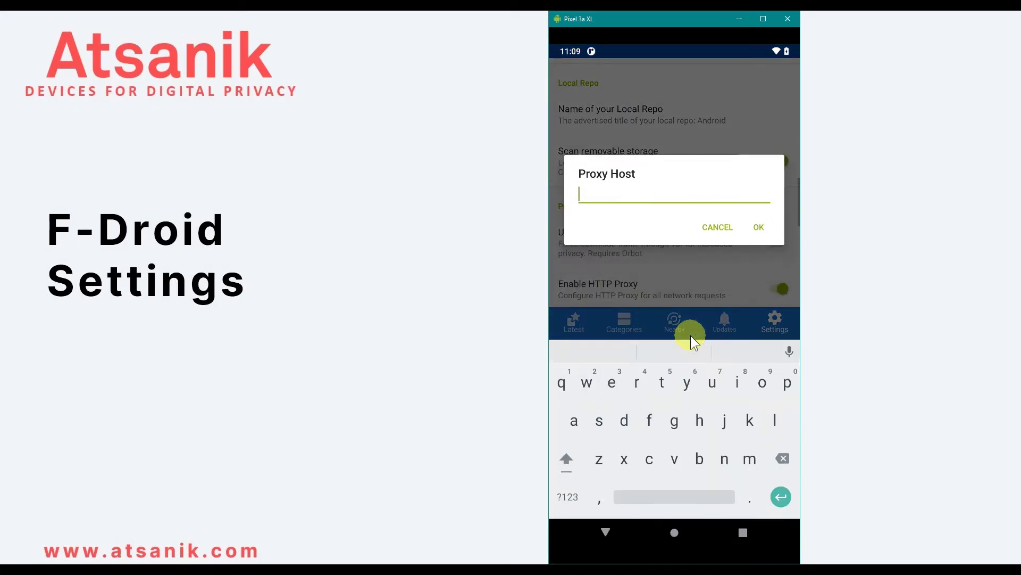
{"action": "type", "text": "172.0.8.5"}
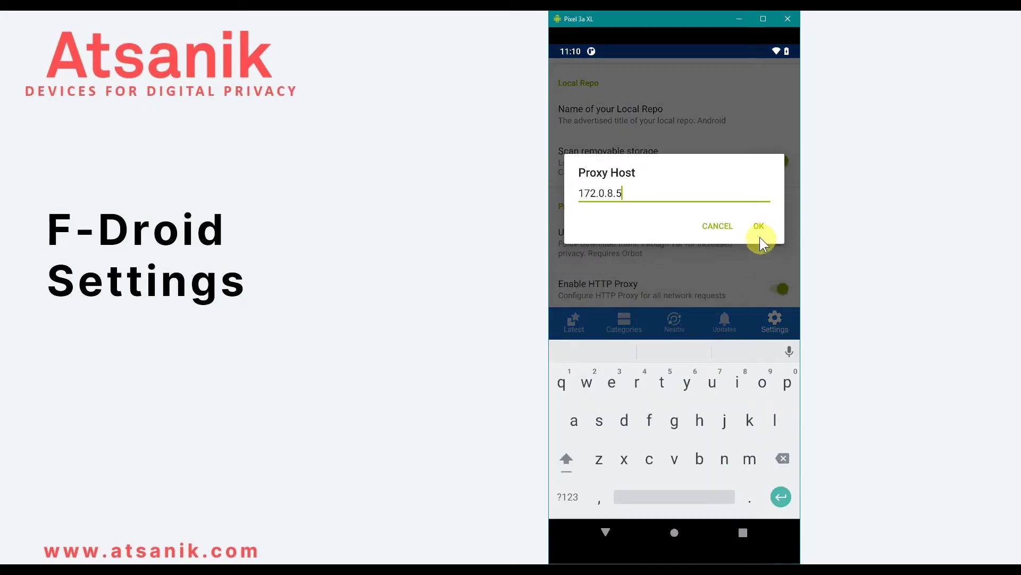
{"action": "left_click", "coordinate": [760, 227]}
- Set the proxy port to 8080 and switch the HTTP proxy back off
{"action": "left_click", "coordinate": [669, 379]}
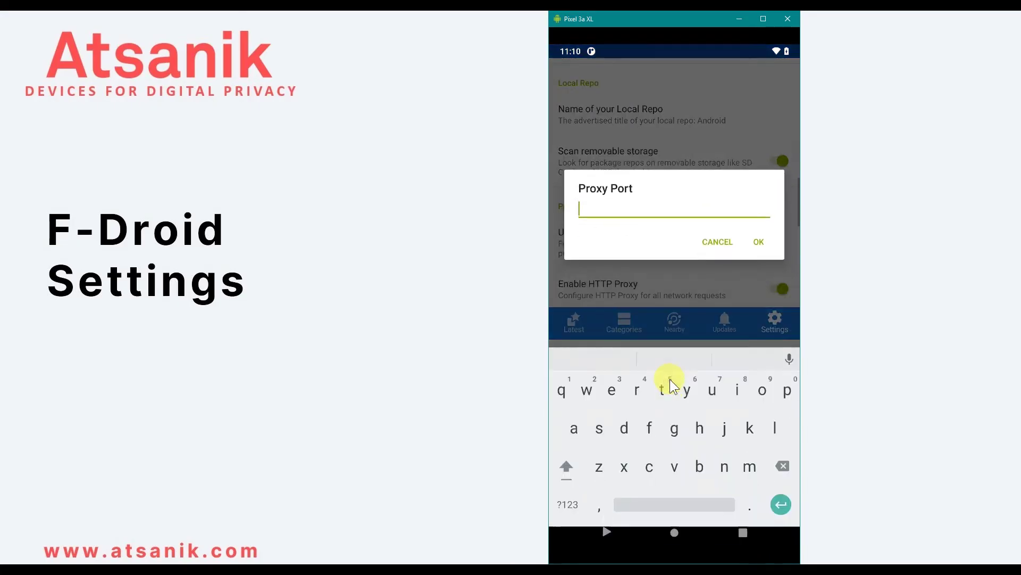
{"action": "type", "text": "8080"}
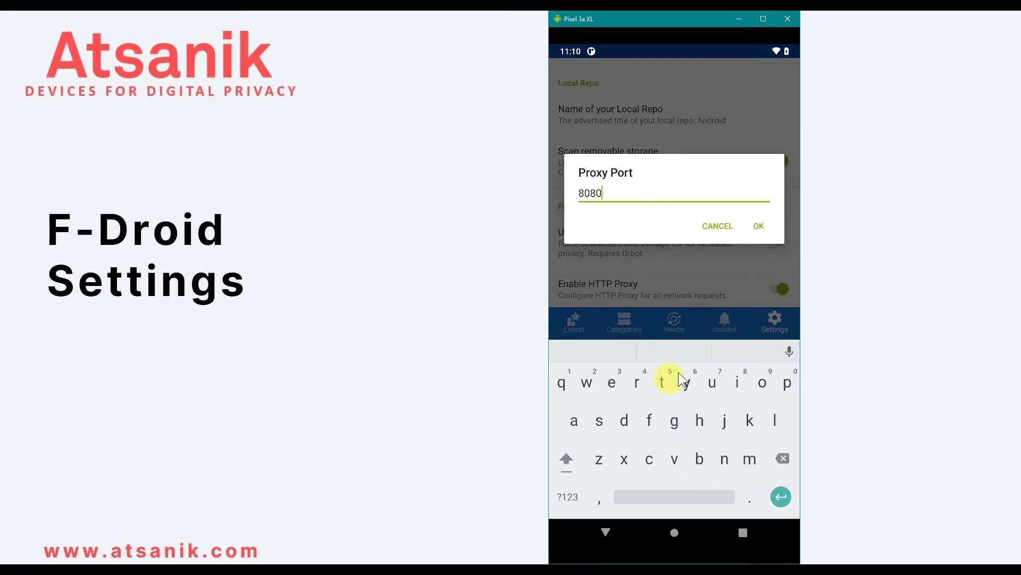
{"action": "left_click", "coordinate": [755, 225]}
{"action": "left_click", "coordinate": [777, 287]}
{"action": "scroll", "coordinate": [771, 289], "scroll_direction": "down", "scroll_amount": 5}
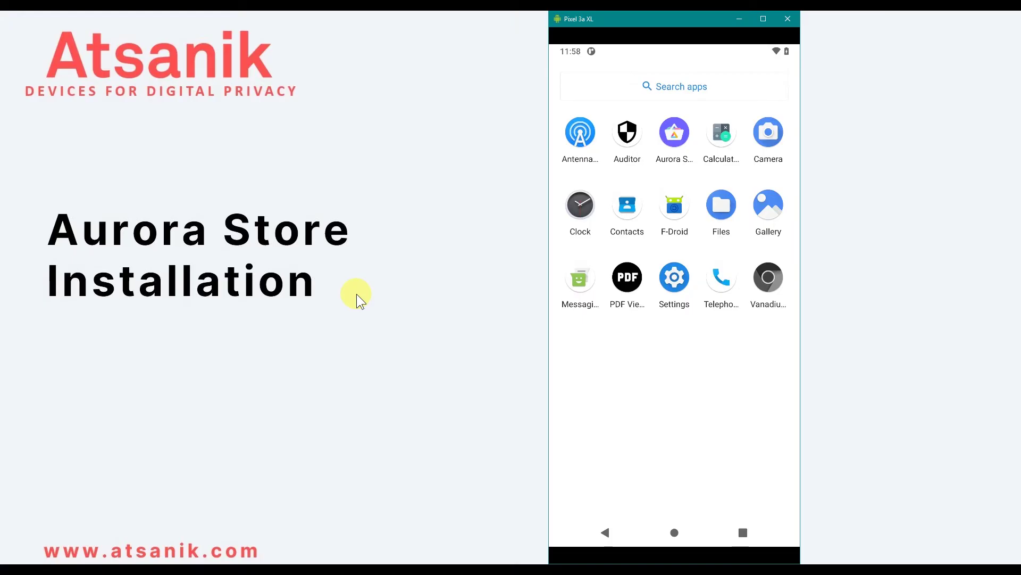
- Open Aurora Store, accept its Terms of Service and keep the Session installer
{"action": "left_click", "coordinate": [674, 137]}
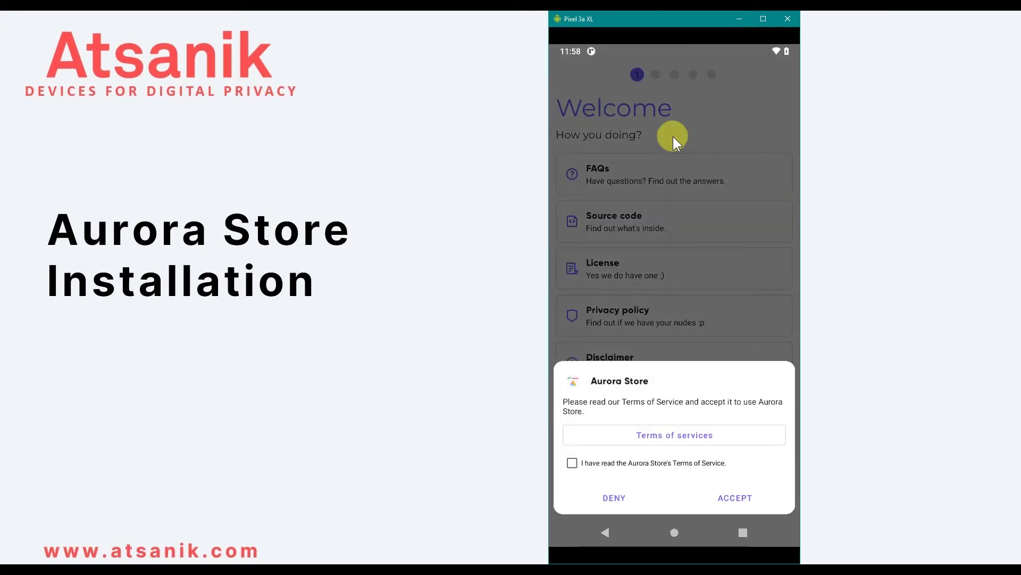
{"action": "left_click", "coordinate": [573, 463]}
{"action": "left_click", "coordinate": [745, 499]}
{"action": "left_click", "coordinate": [737, 503]}
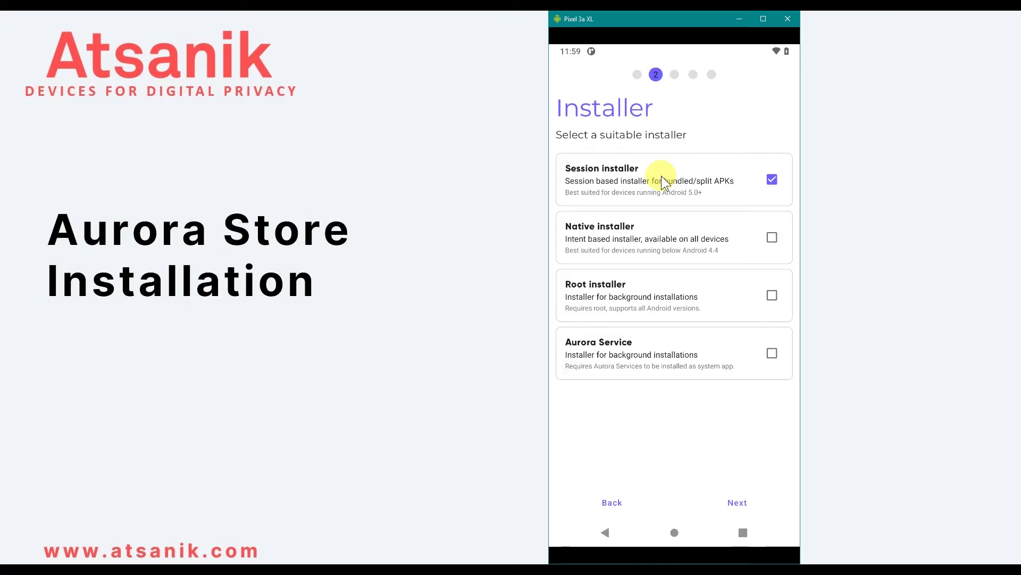
{"action": "left_click", "coordinate": [737, 502]}
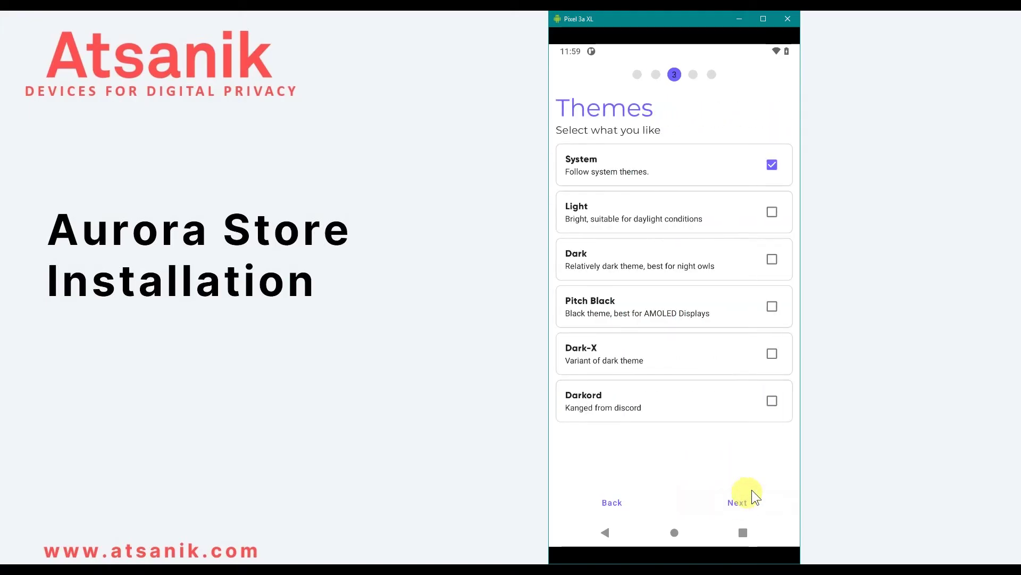
- Choose the Light theme and a blue accent colour for Aurora Store
{"action": "left_click", "coordinate": [771, 354]}
{"action": "left_click", "coordinate": [774, 215]}
{"action": "left_click", "coordinate": [742, 503]}
{"action": "left_click", "coordinate": [779, 204]}
{"action": "left_click", "coordinate": [737, 502]}
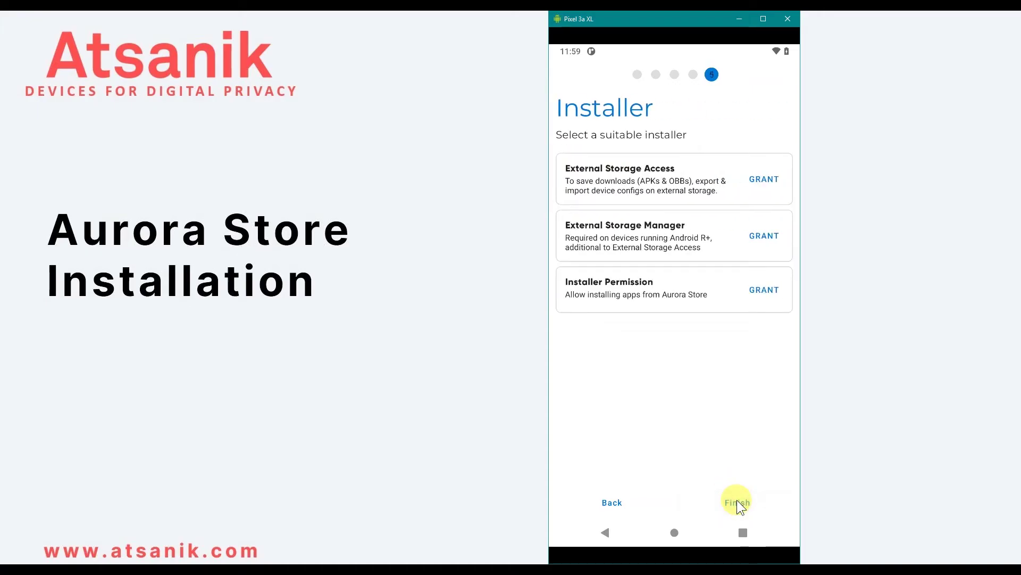
- Grant Aurora Store external storage access and permission to manage all files
{"action": "left_click", "coordinate": [766, 179]}
{"action": "left_click", "coordinate": [713, 311]}
{"action": "left_click", "coordinate": [764, 235]}
{"action": "left_click", "coordinate": [623, 111]}
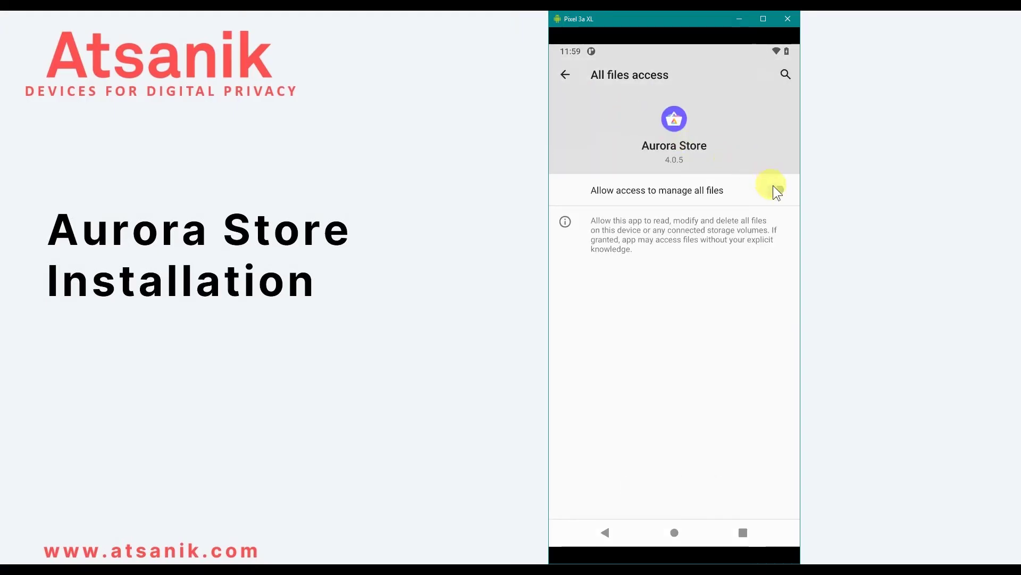
{"action": "left_click", "coordinate": [566, 73]}
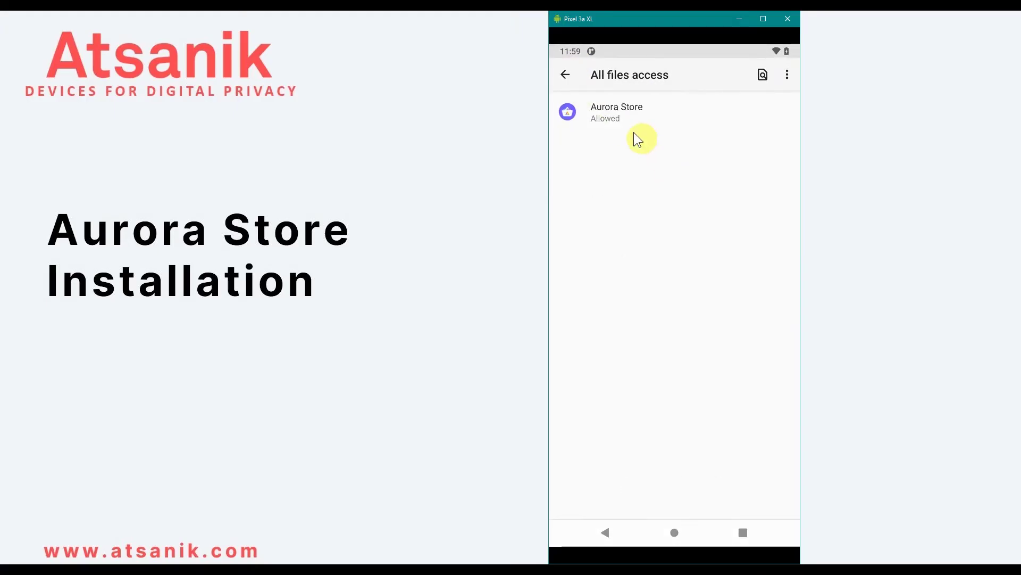
{"action": "left_click", "coordinate": [566, 74]}
- Allow Aurora Store to install apps and finish the initial setup
{"action": "left_click", "coordinate": [765, 288]}
{"action": "left_click", "coordinate": [778, 189]}
{"action": "left_click", "coordinate": [565, 74]}
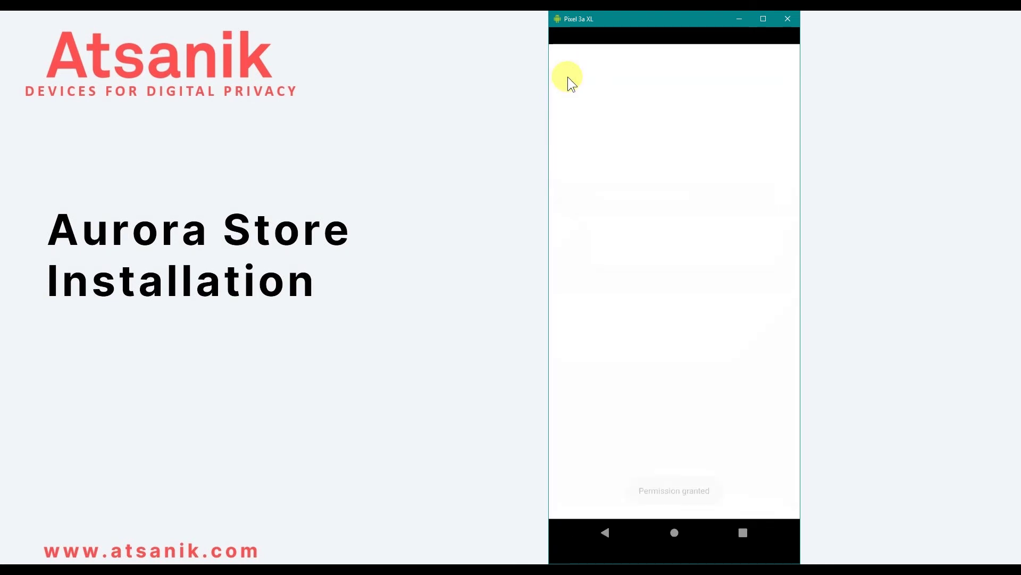
{"action": "left_click", "coordinate": [739, 500]}
- Open the Google account sign-in form and return to the login choices without signing in
{"action": "left_click", "coordinate": [693, 353]}
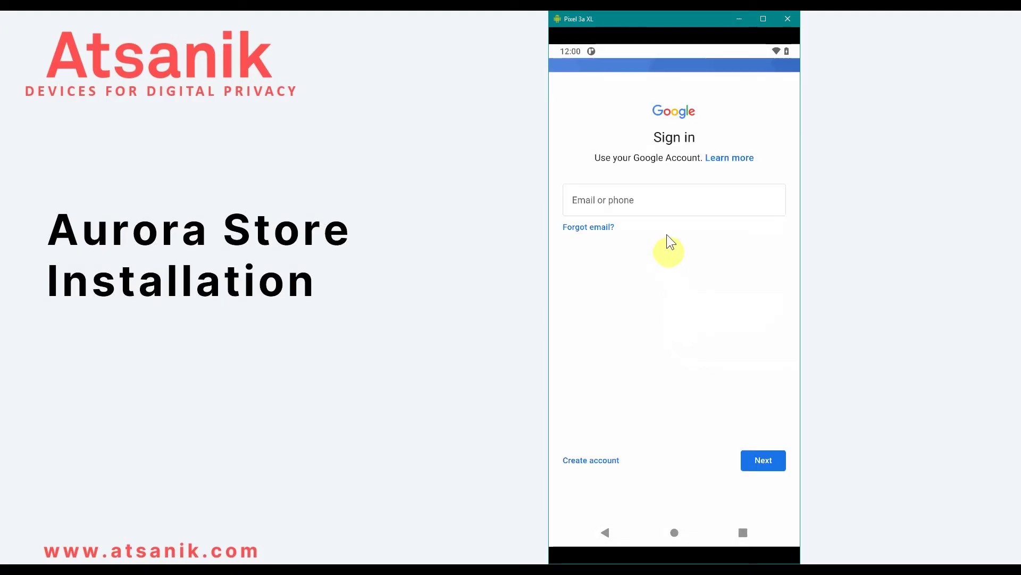
{"action": "left_click", "coordinate": [661, 198]}
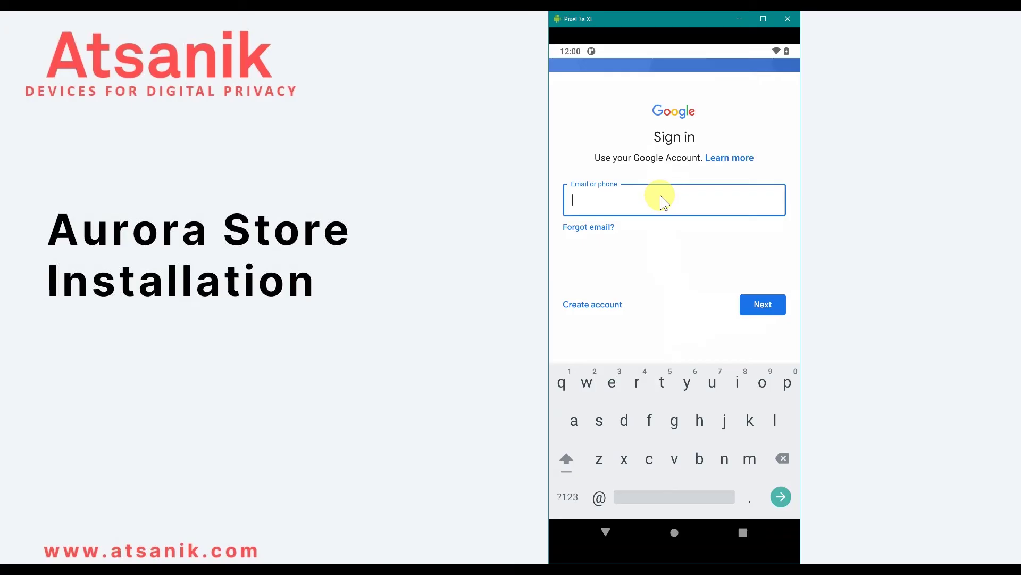
{"action": "left_click", "coordinate": [596, 532]}
{"action": "left_click", "coordinate": [603, 532]}
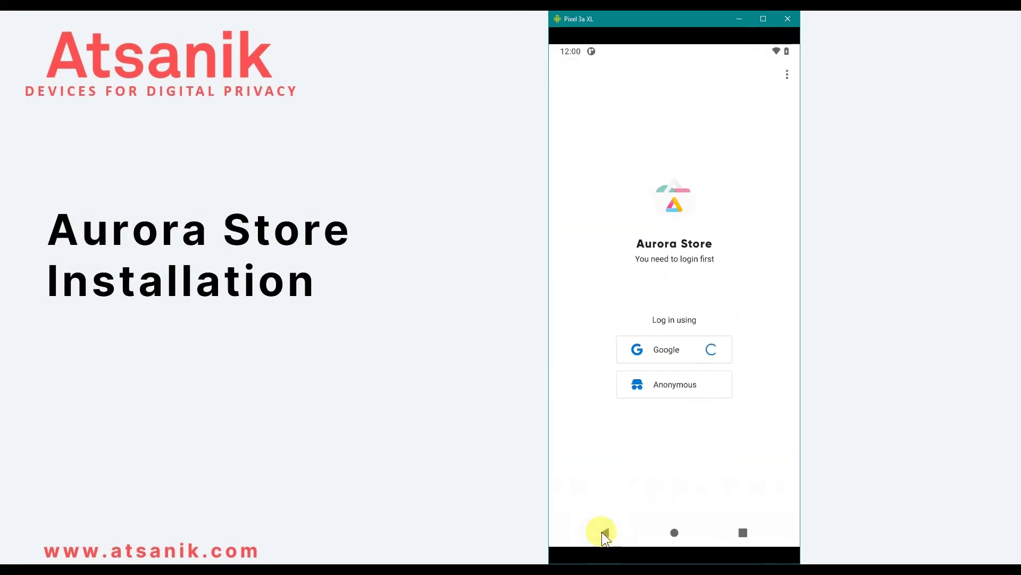
- Log in to Aurora Store anonymously and look through its Apps, Games and Updates sections
{"action": "left_click", "coordinate": [696, 387]}
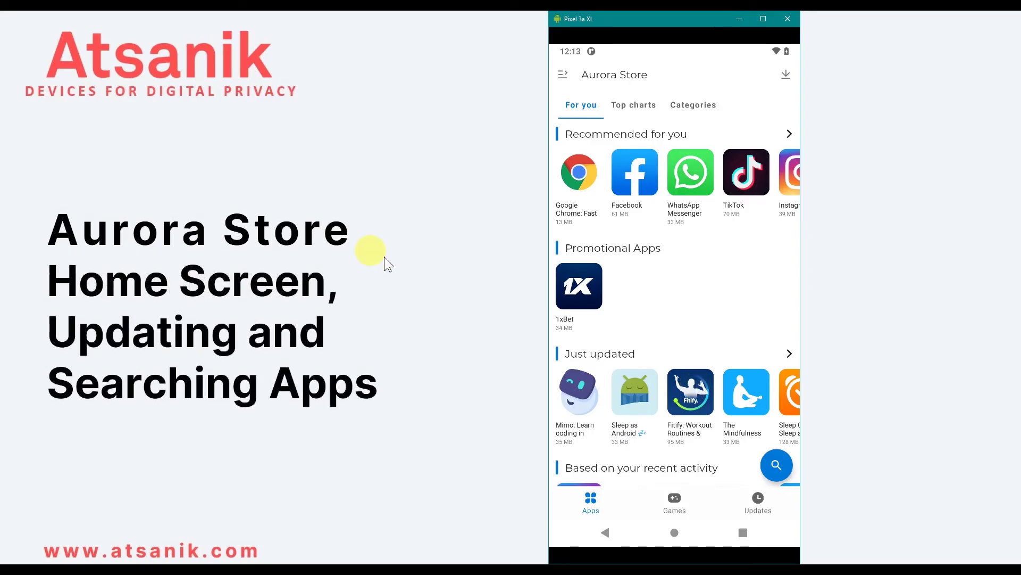
{"action": "left_click", "coordinate": [589, 505]}
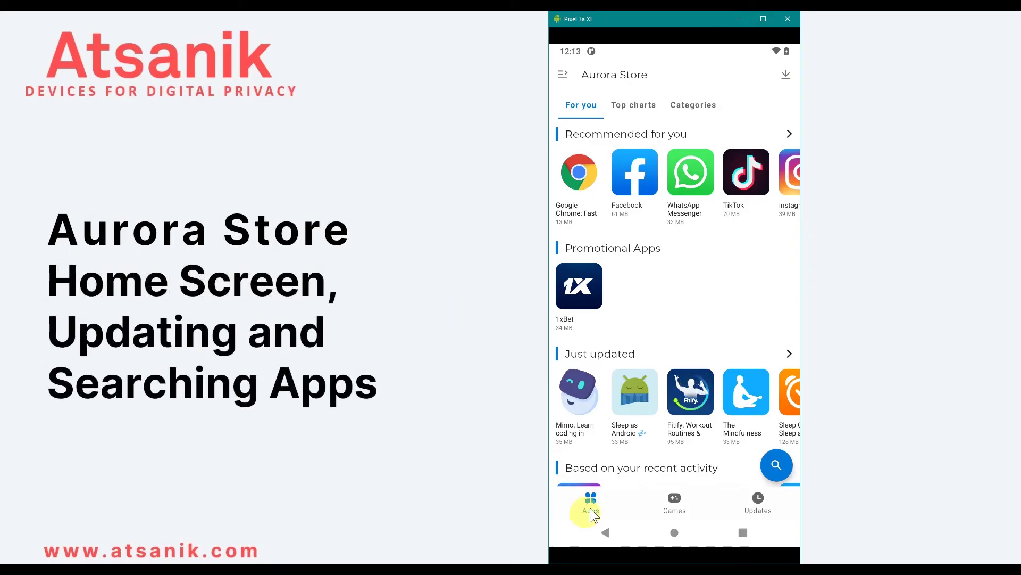
{"action": "left_click", "coordinate": [676, 501]}
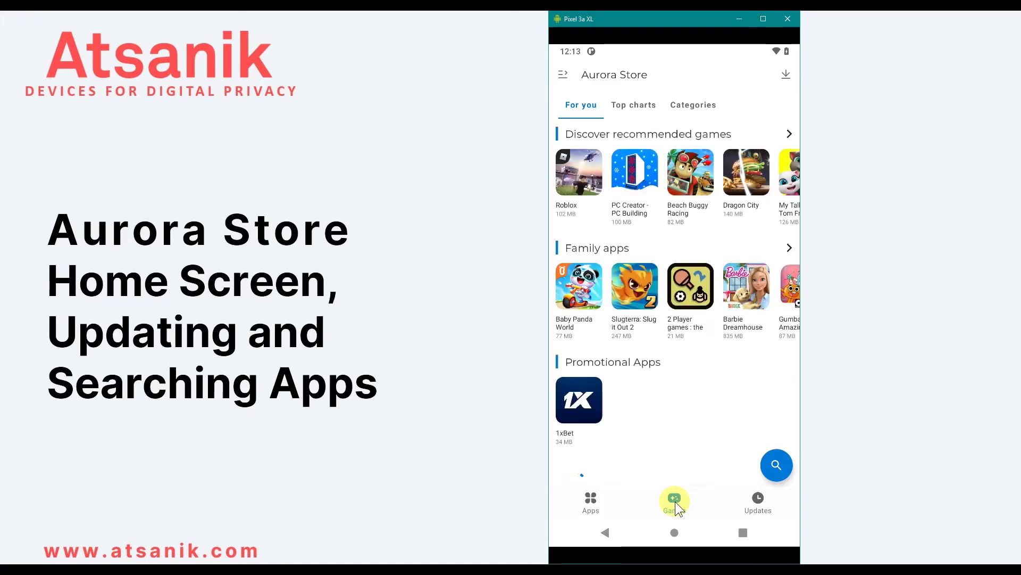
{"action": "left_click", "coordinate": [758, 499]}
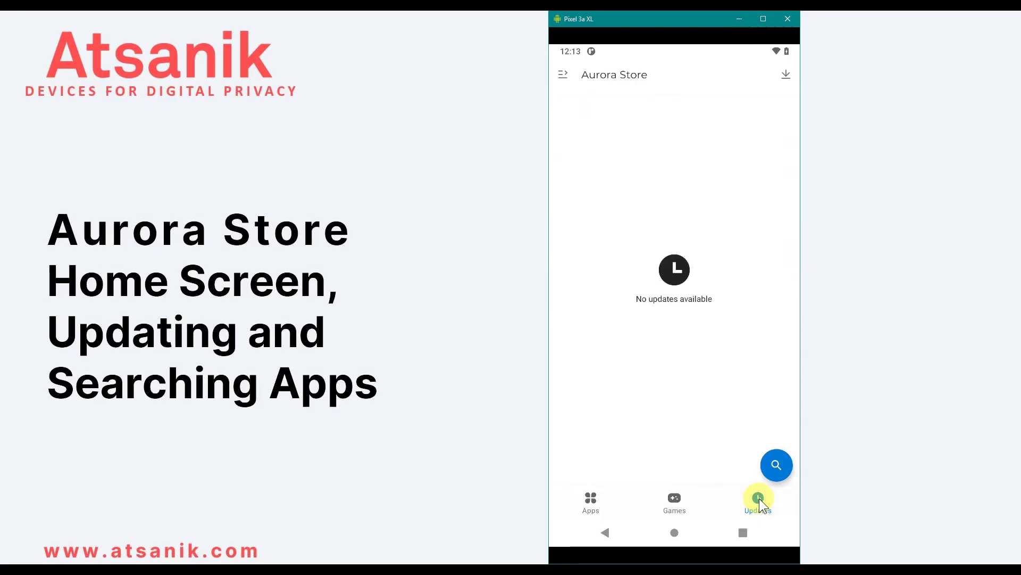
- Search the store for "tiktok" and open the details page of the TikTok app
{"action": "left_click", "coordinate": [780, 470]}
{"action": "type", "text": "tiktok"}
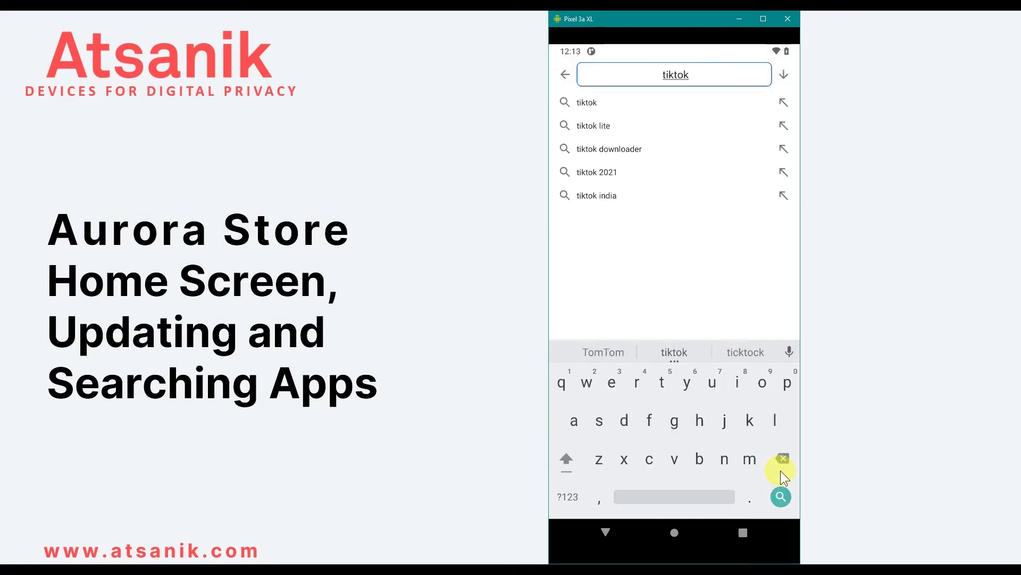
{"action": "left_click", "coordinate": [590, 101]}
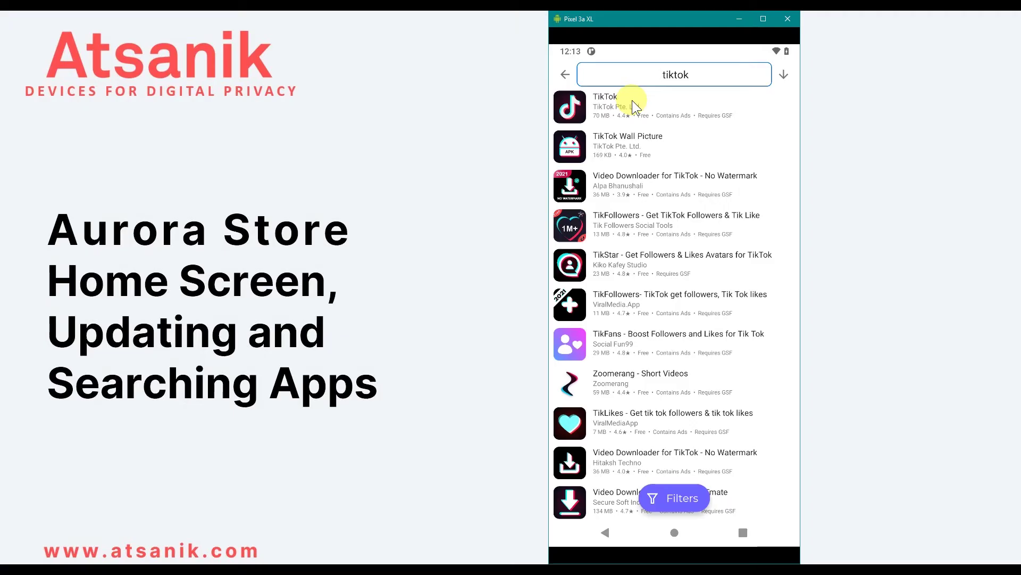
{"action": "left_click", "coordinate": [633, 104]}
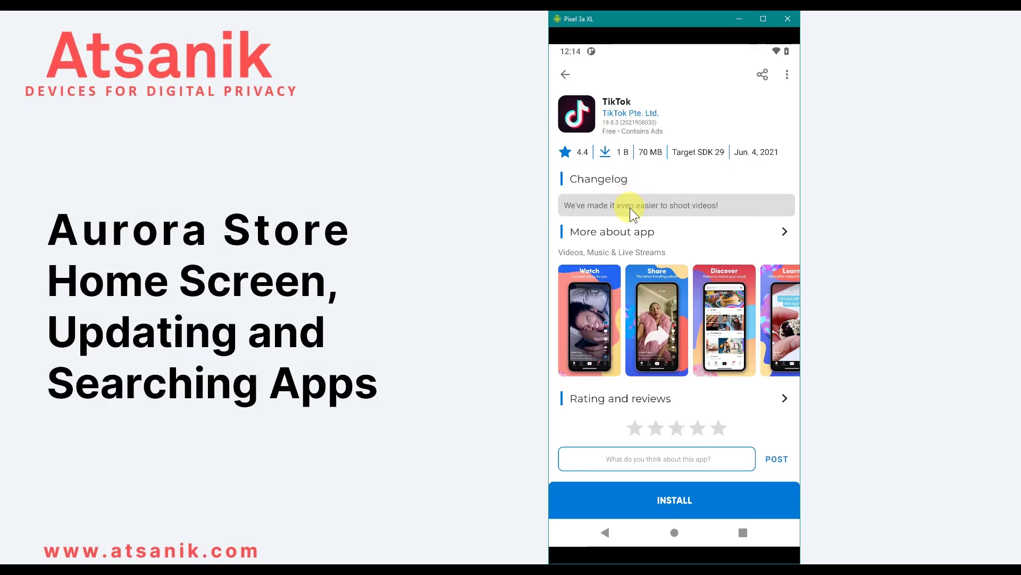
- Read TikTok's full description, and filter its user reviews to the critical ones
{"action": "left_click", "coordinate": [785, 231]}
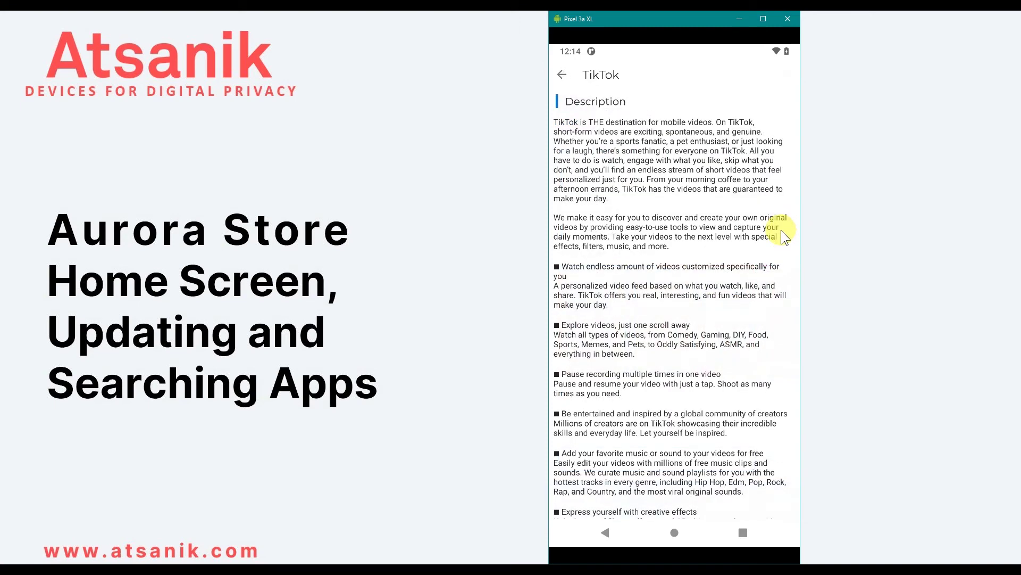
{"action": "left_click", "coordinate": [561, 74]}
{"action": "left_click", "coordinate": [779, 427]}
{"action": "left_click", "coordinate": [624, 104]}
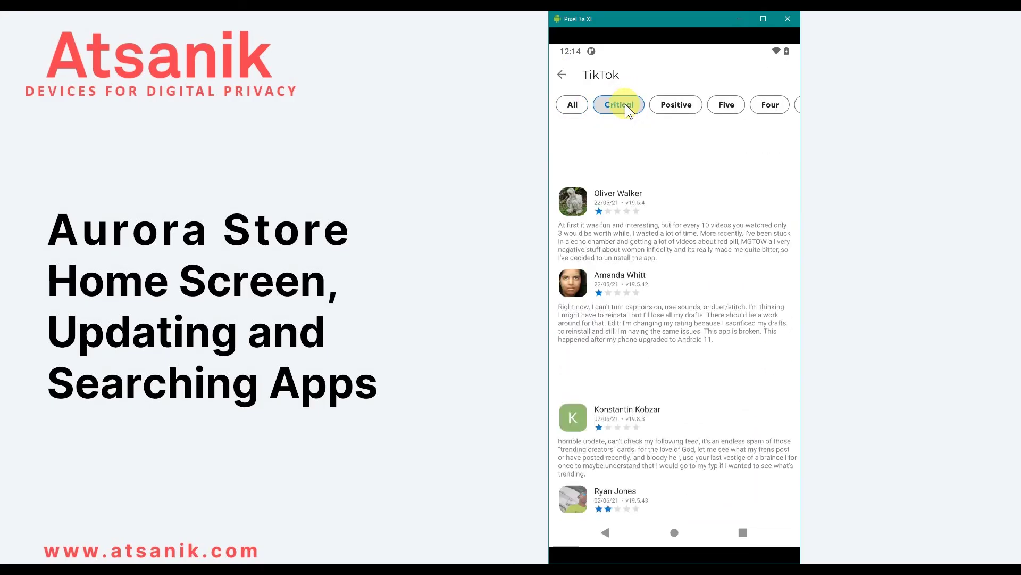
- Filter TikTok's user reviews to the positive ones and to the four-star ones, and return to the app details
{"action": "left_click", "coordinate": [677, 106]}
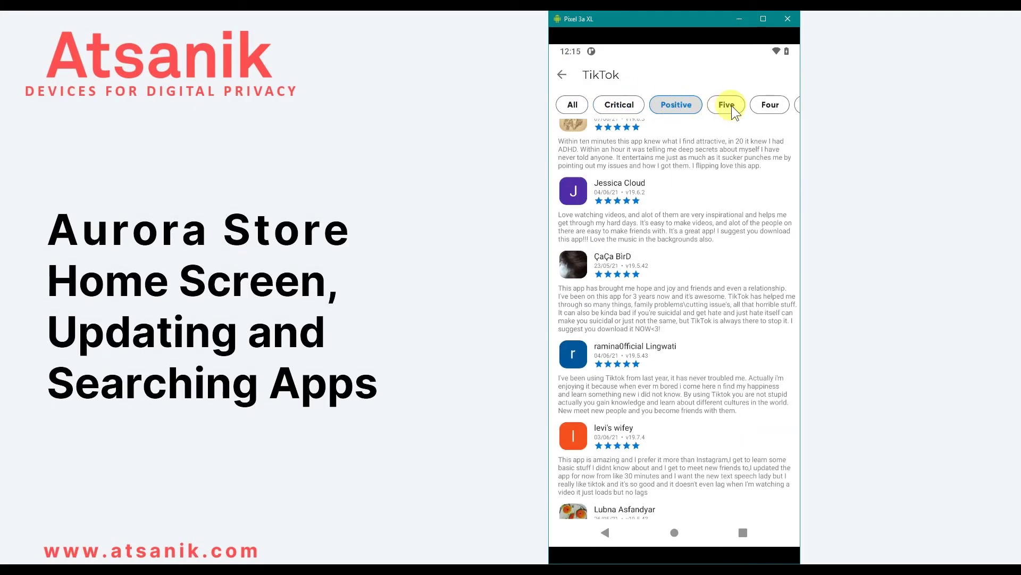
{"action": "left_click", "coordinate": [768, 106]}
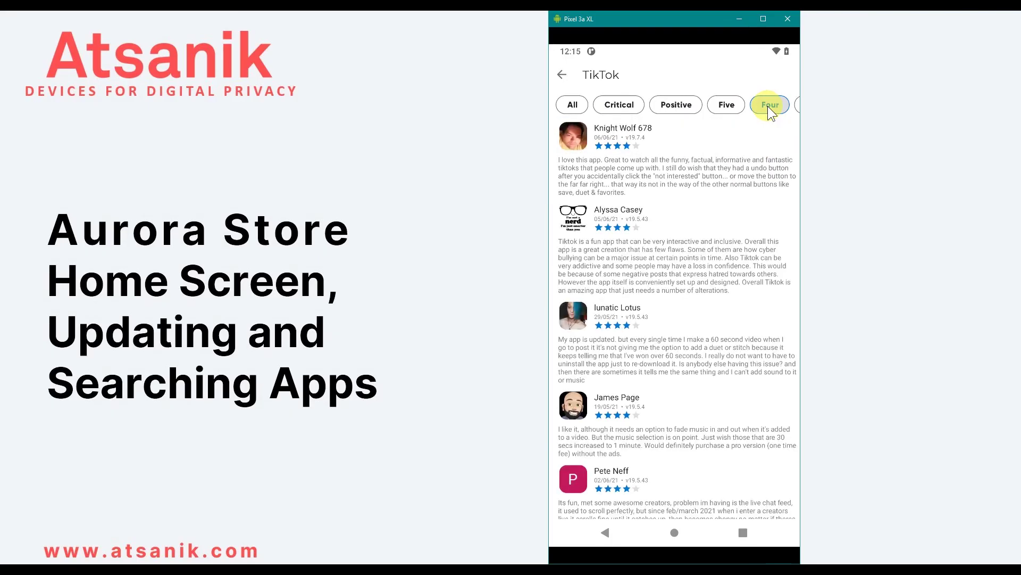
{"action": "key", "text": "Escape"}
- Open TikTok's Exodus privacy report, view its list of trackers and open the further information about trackers
{"action": "scroll", "coordinate": [669, 200], "scroll_direction": "down", "scroll_amount": 3}
{"action": "scroll", "coordinate": [669, 200], "scroll_direction": "down", "scroll_amount": 10}
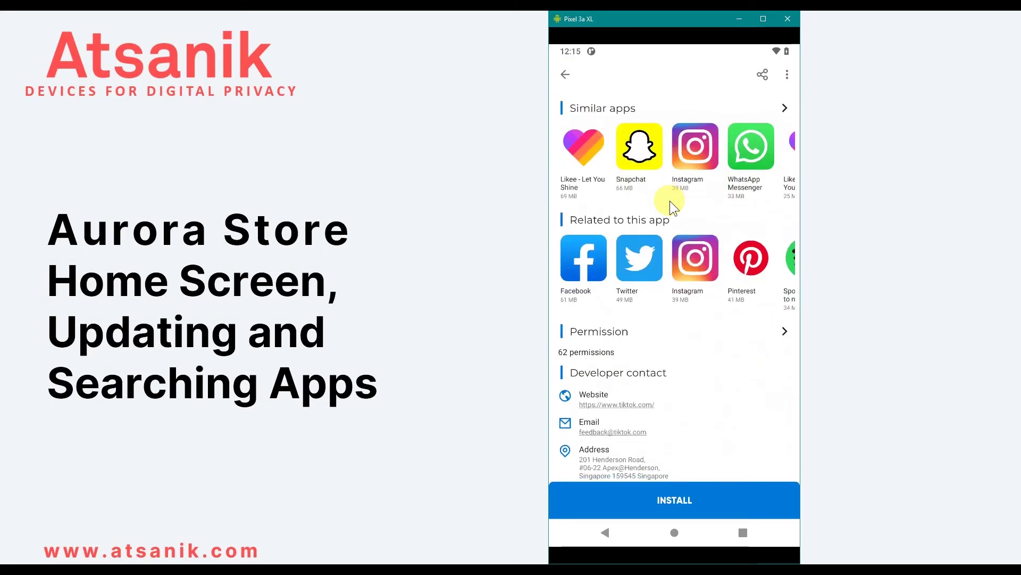
{"action": "scroll", "coordinate": [671, 202], "scroll_direction": "up", "scroll_amount": 2}
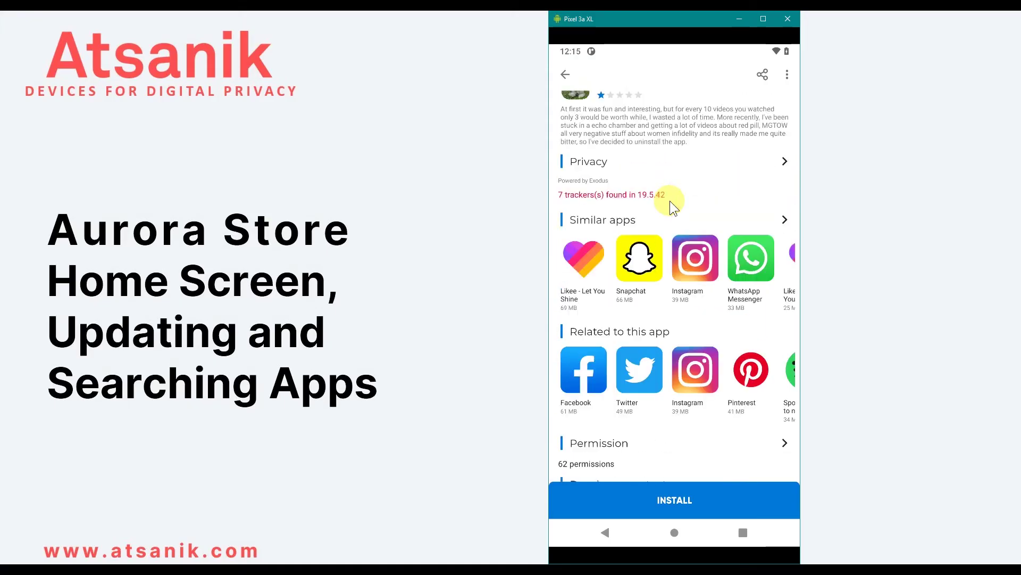
{"action": "scroll", "coordinate": [684, 199], "scroll_direction": "up", "scroll_amount": 1}
{"action": "left_click", "coordinate": [783, 198]}
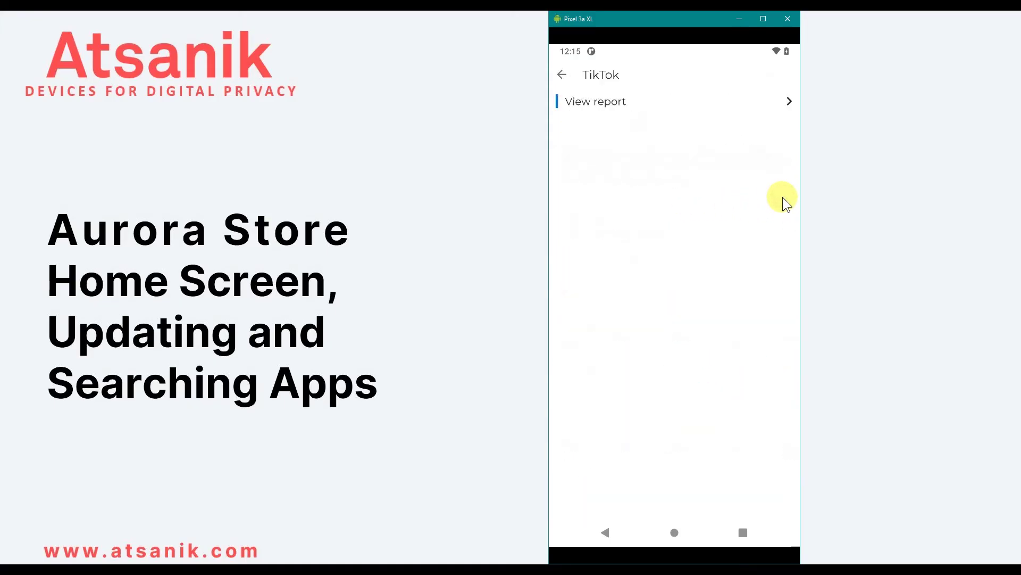
{"action": "left_click", "coordinate": [788, 104]}
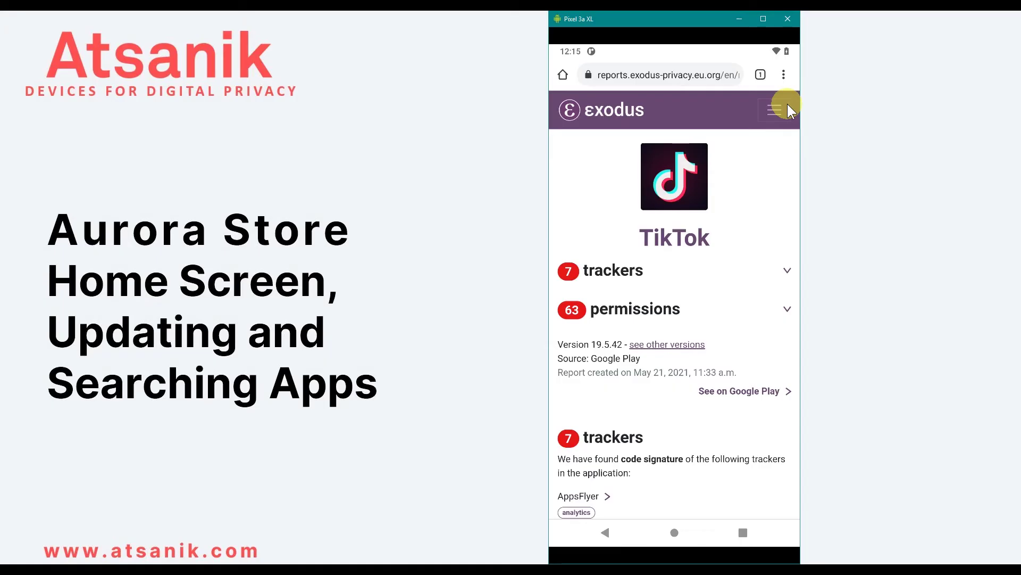
{"action": "left_click", "coordinate": [785, 270]}
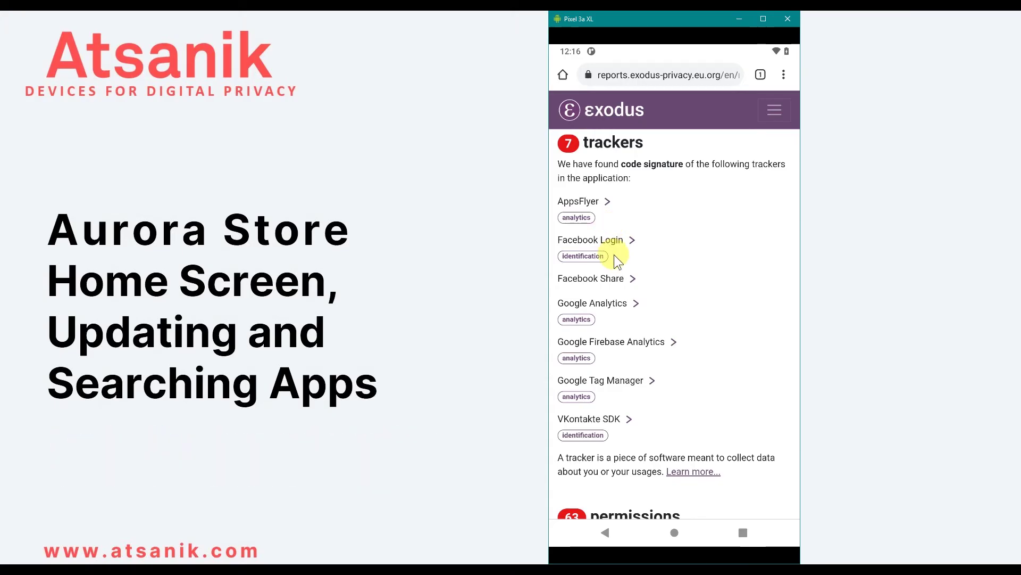
{"action": "left_click", "coordinate": [689, 472]}
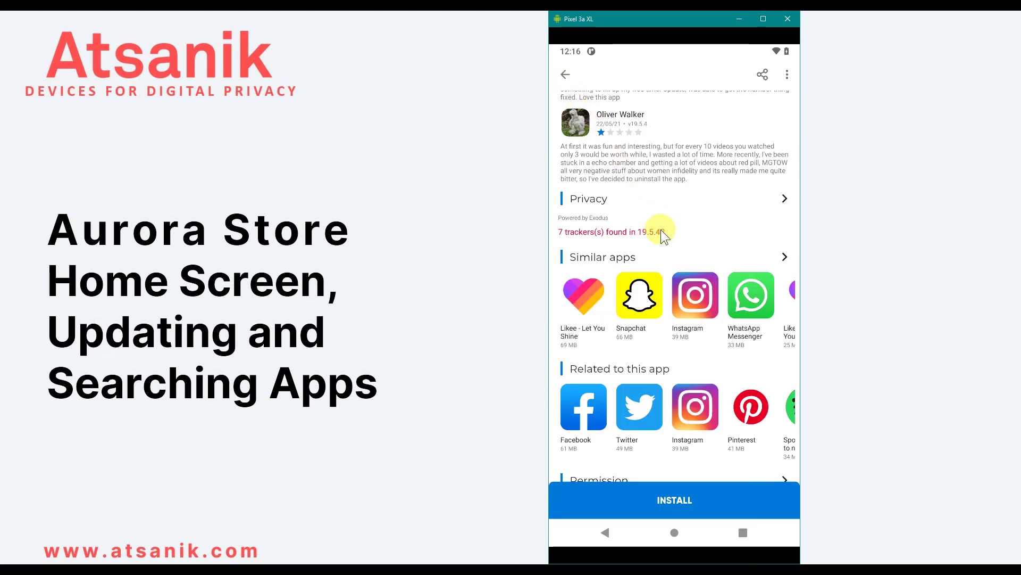
- View the permissions TikTok requests and read the explanation of the calendar event permission
{"action": "scroll", "coordinate": [661, 230], "scroll_direction": "down", "scroll_amount": 3}
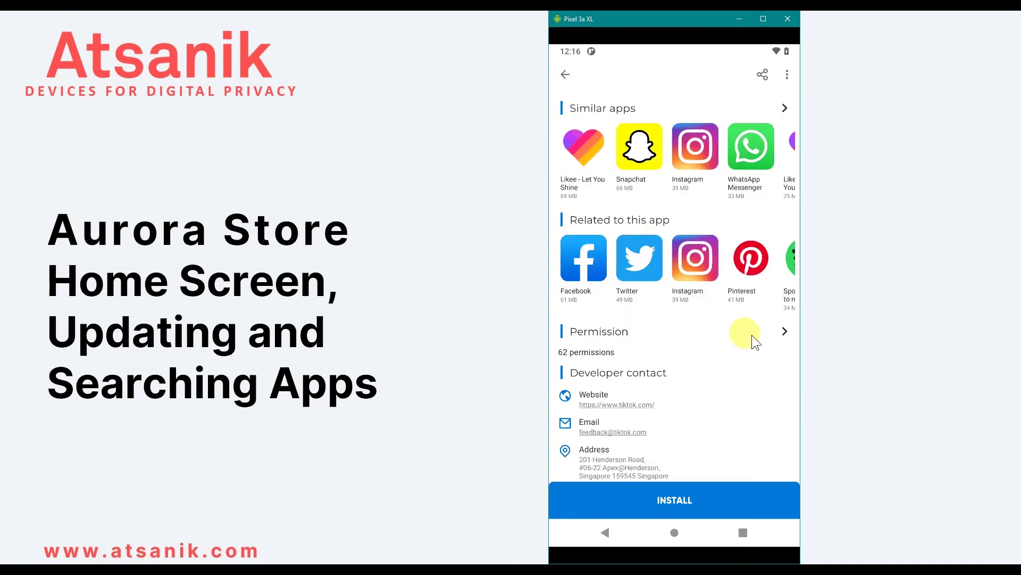
{"action": "left_click", "coordinate": [784, 330]}
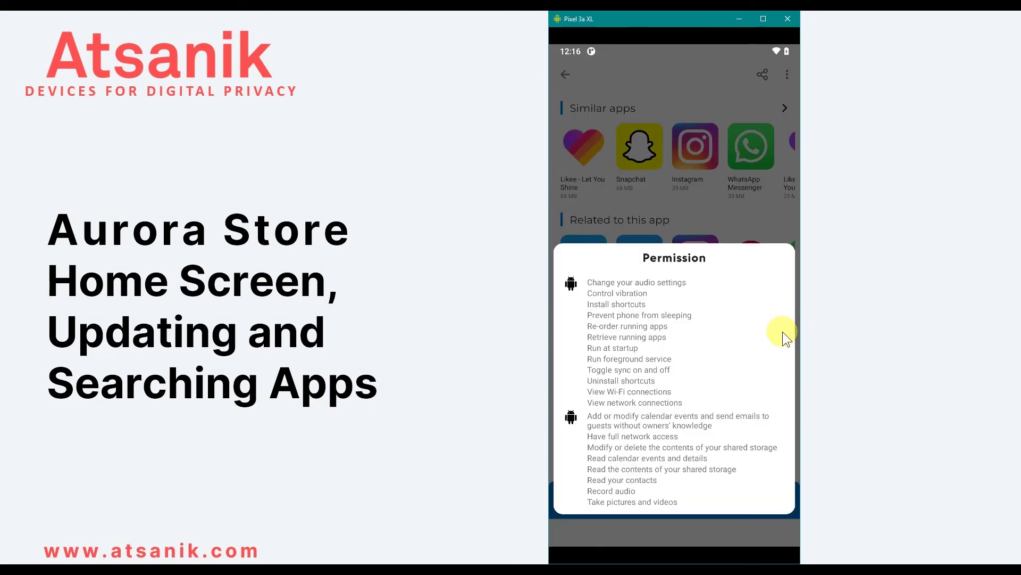
{"action": "left_click", "coordinate": [716, 413]}
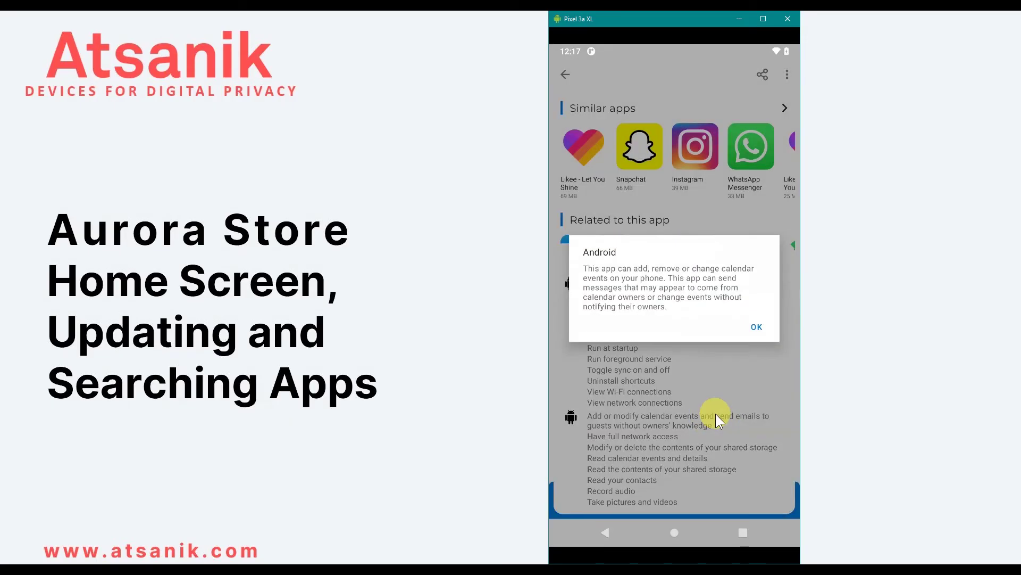
{"action": "left_click", "coordinate": [716, 413]}
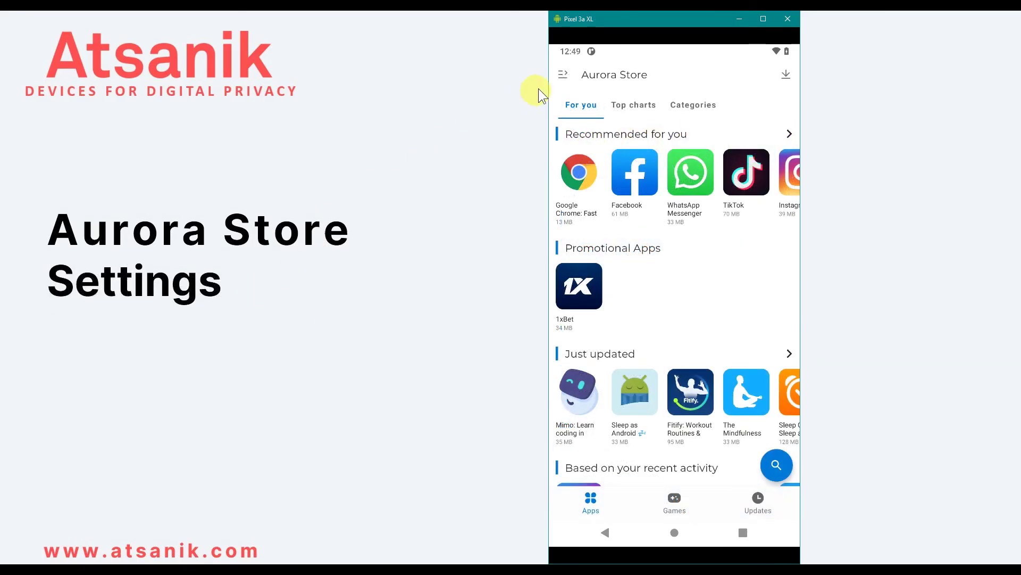
- View the installed apps under My apps & games and the list of Apps on sale
{"action": "left_click", "coordinate": [566, 74]}
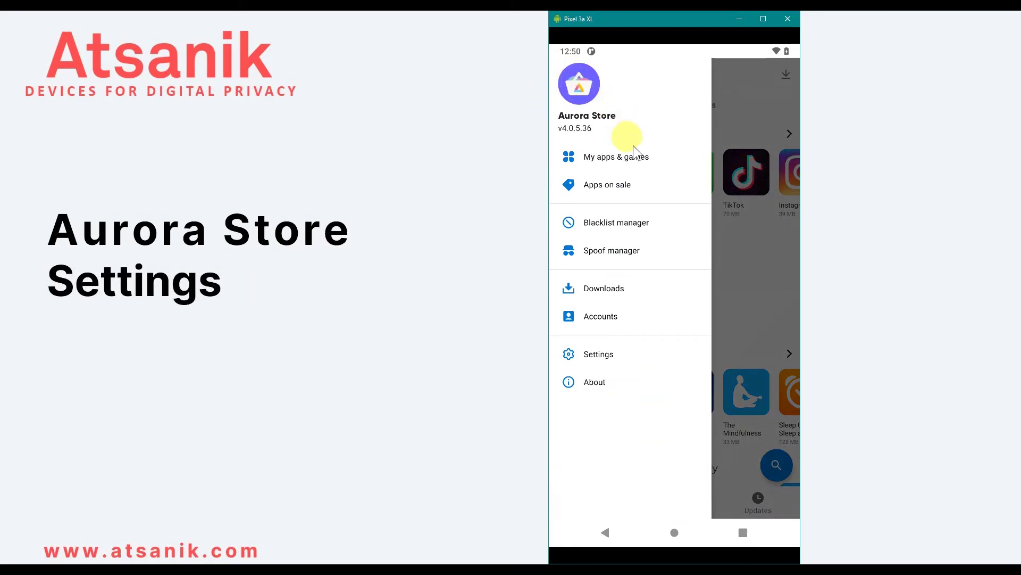
{"action": "left_click", "coordinate": [640, 161]}
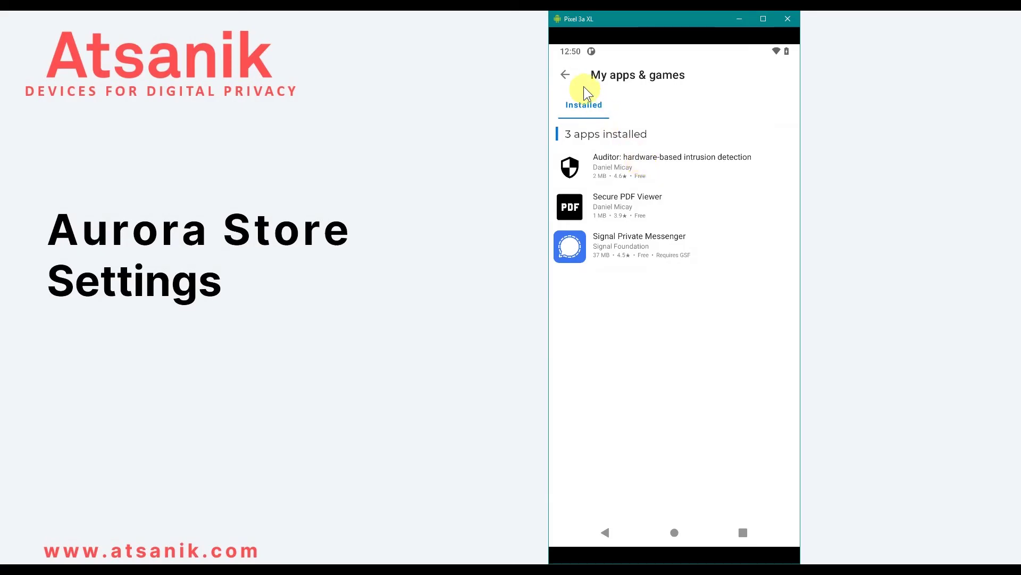
{"action": "left_click", "coordinate": [570, 75]}
{"action": "left_click", "coordinate": [610, 181]}
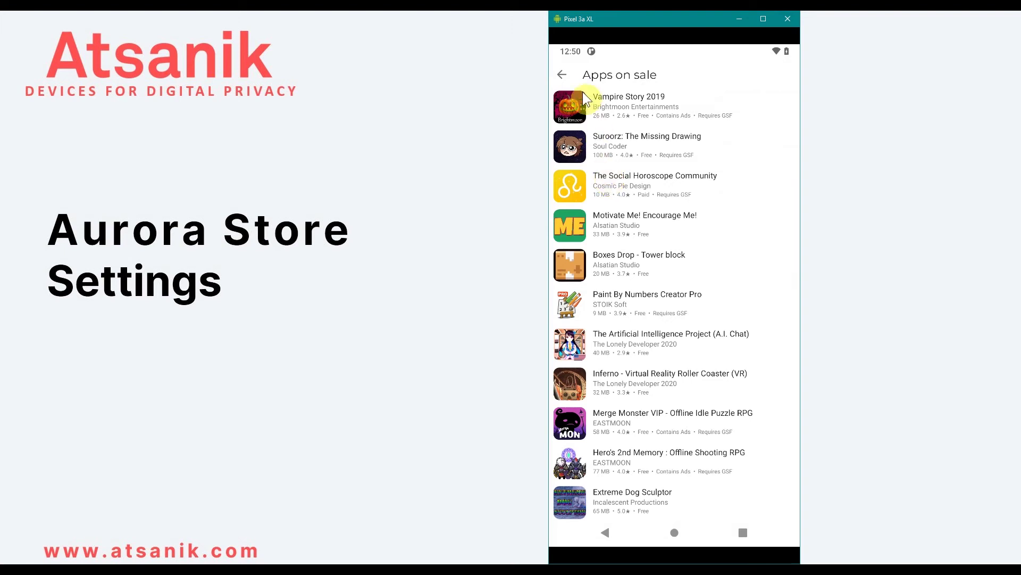
{"action": "left_click", "coordinate": [565, 74]}
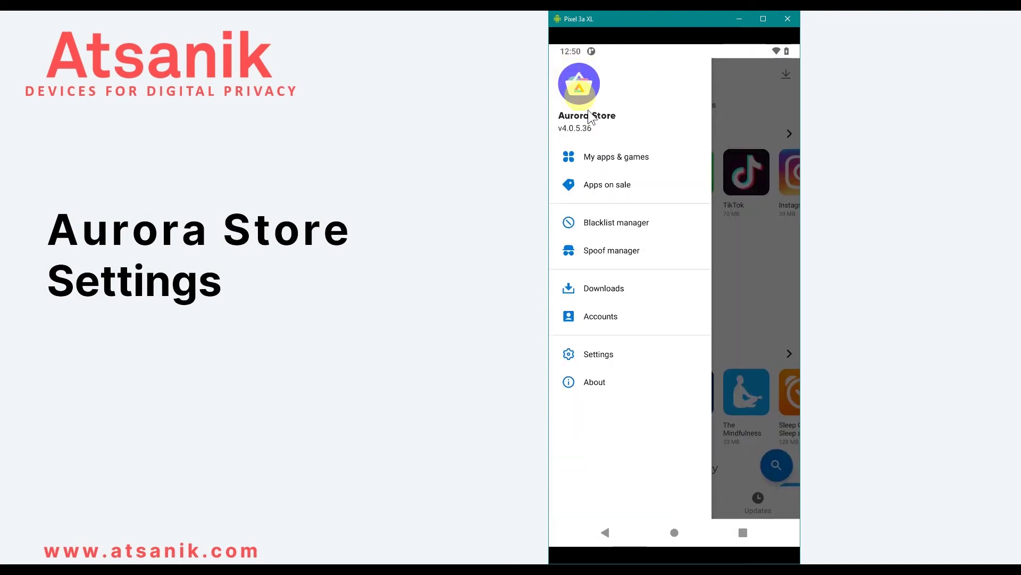
- Blacklist the Auditor app in the Blacklist manager and remove it from the blacklist again
{"action": "left_click", "coordinate": [624, 223]}
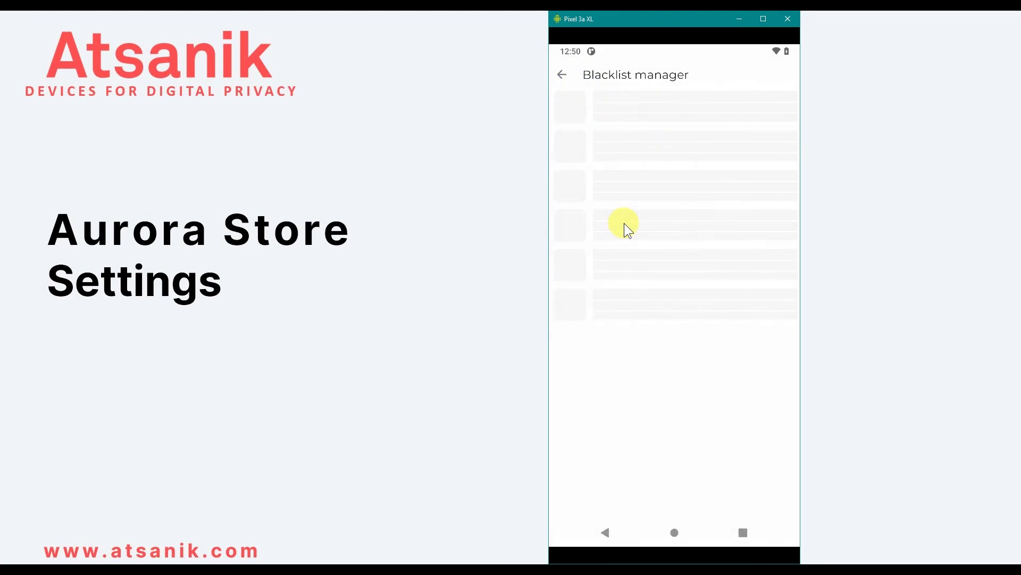
{"action": "scroll", "coordinate": [624, 223], "scroll_direction": "down", "scroll_amount": 10}
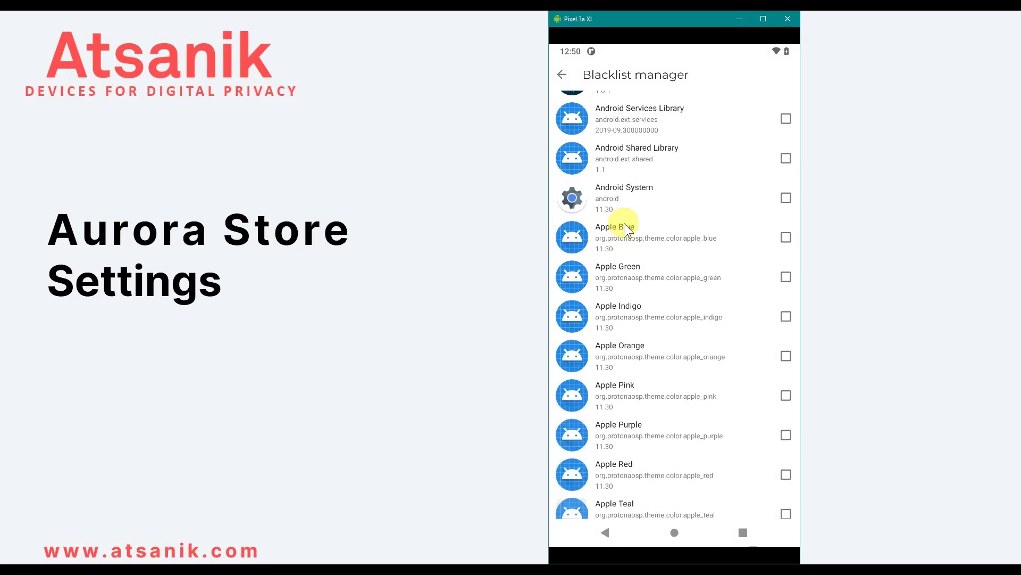
{"action": "left_click", "coordinate": [785, 260]}
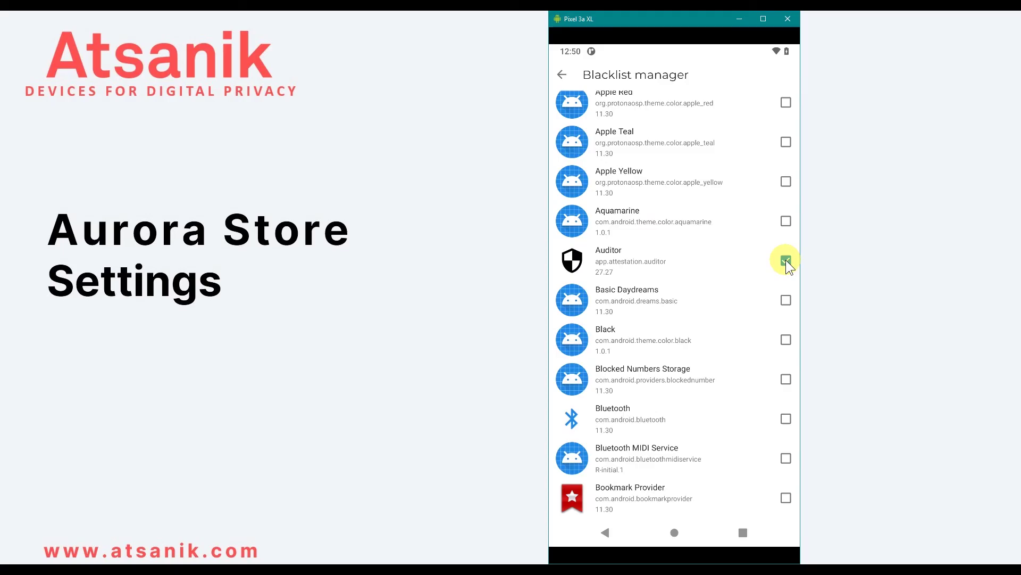
{"action": "left_click", "coordinate": [786, 260]}
{"action": "left_click", "coordinate": [564, 73]}
- Look through the device and language lists of the Spoof manager
{"action": "left_click", "coordinate": [625, 248]}
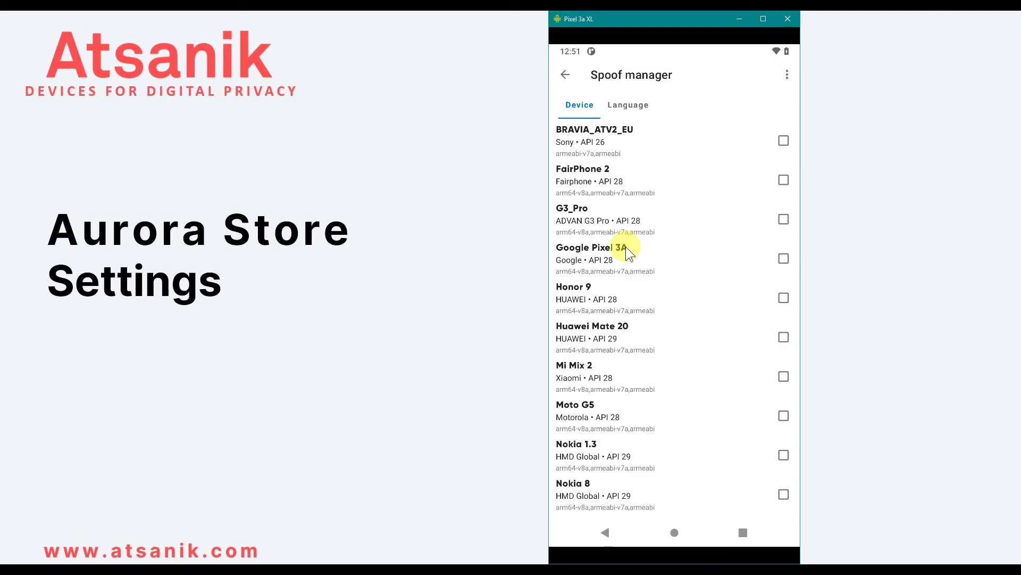
{"action": "left_click", "coordinate": [633, 104]}
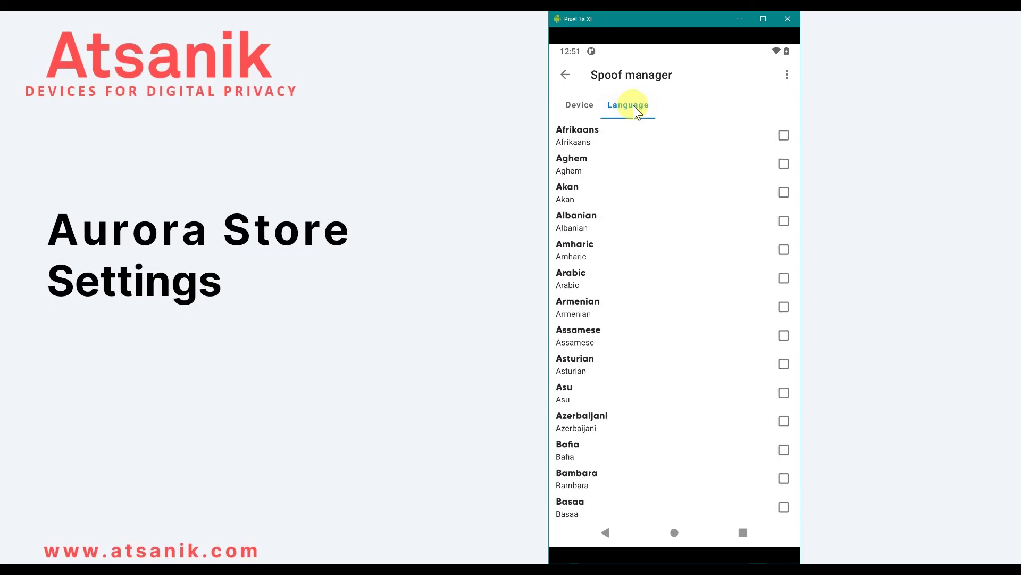
{"action": "left_click", "coordinate": [569, 69]}
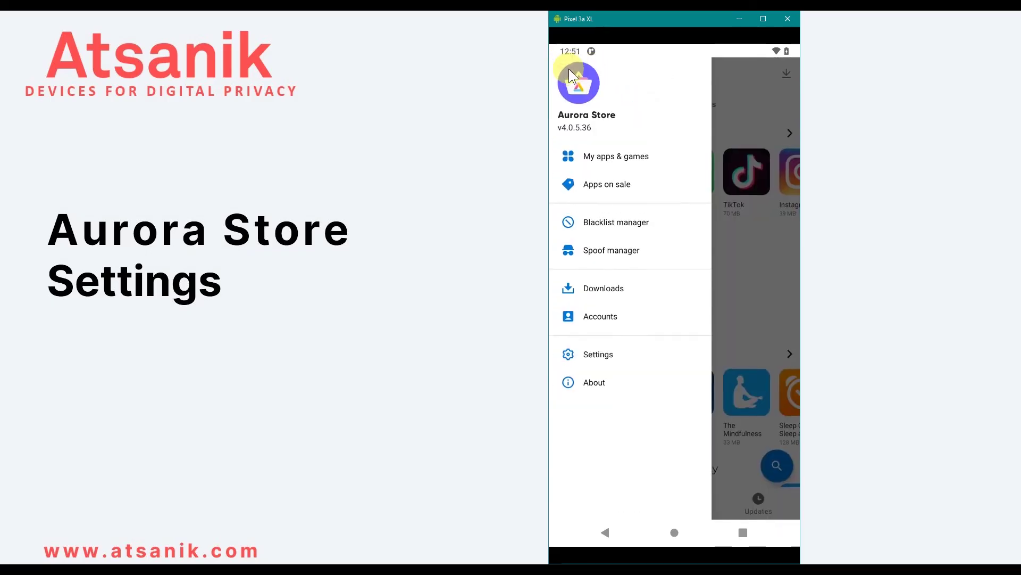
- View the Downloads list and the Accounts page with the anonymous login
{"action": "left_click", "coordinate": [602, 290]}
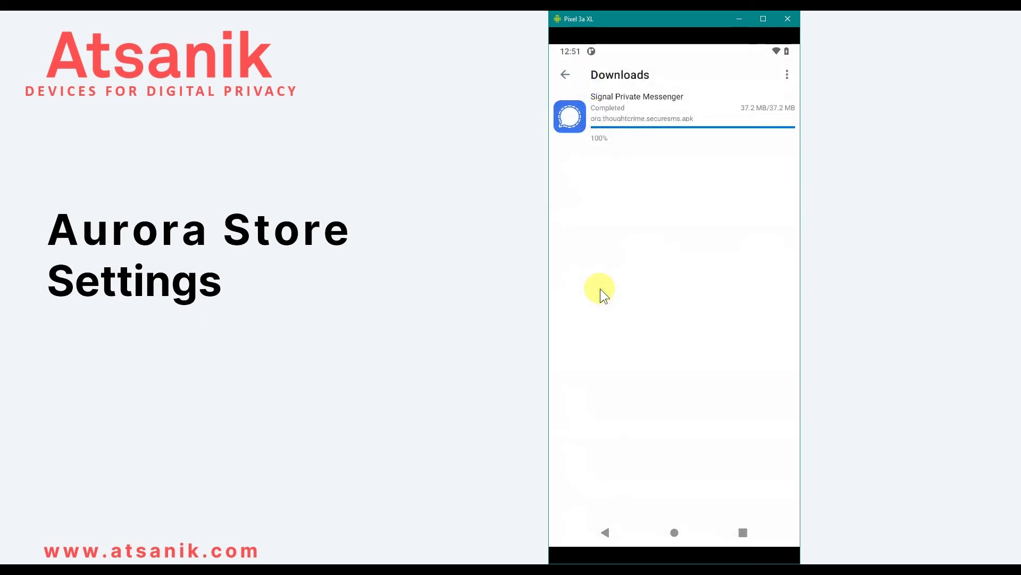
{"action": "left_click", "coordinate": [570, 78]}
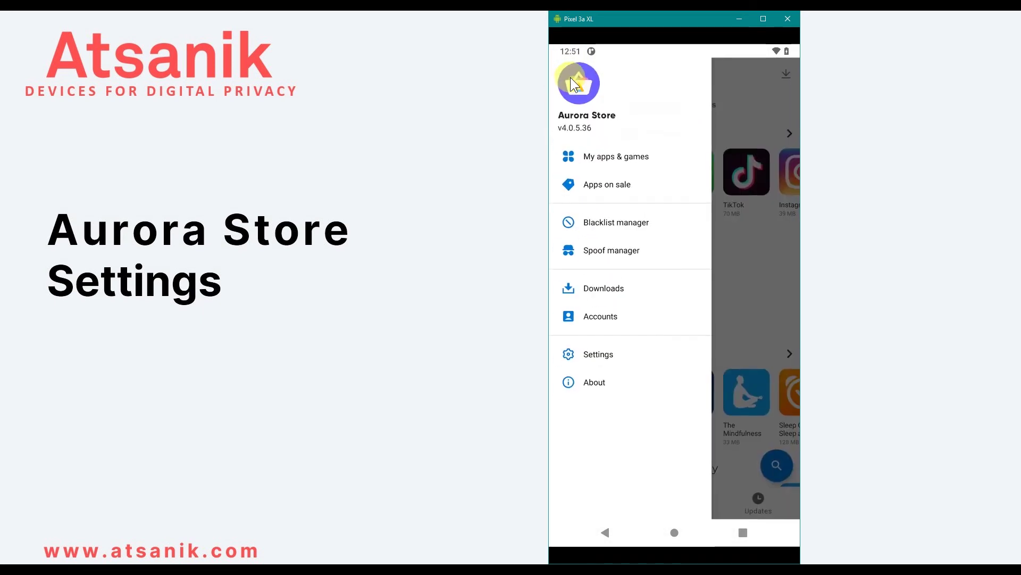
{"action": "left_click", "coordinate": [607, 314]}
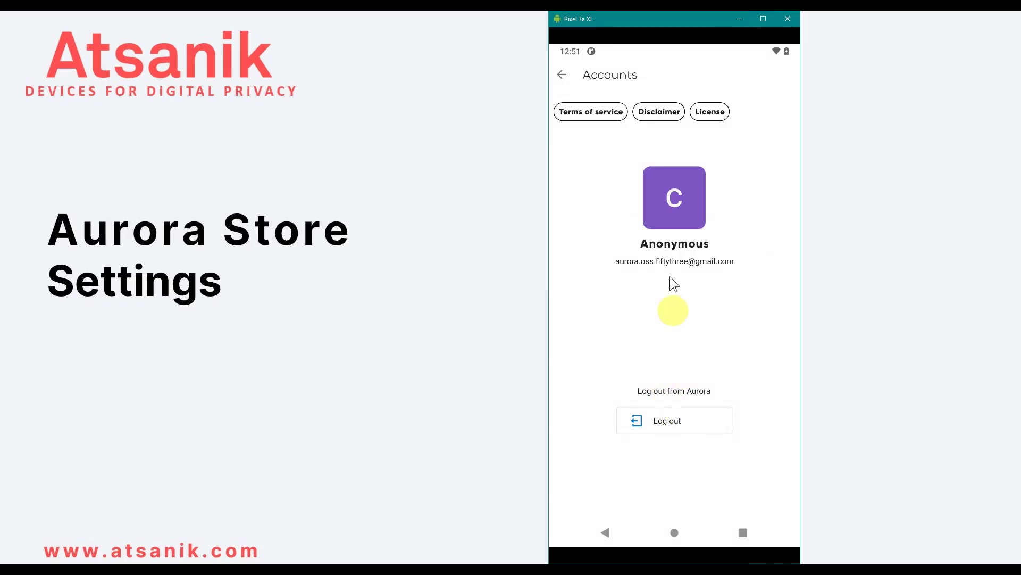
{"action": "left_click", "coordinate": [556, 72]}
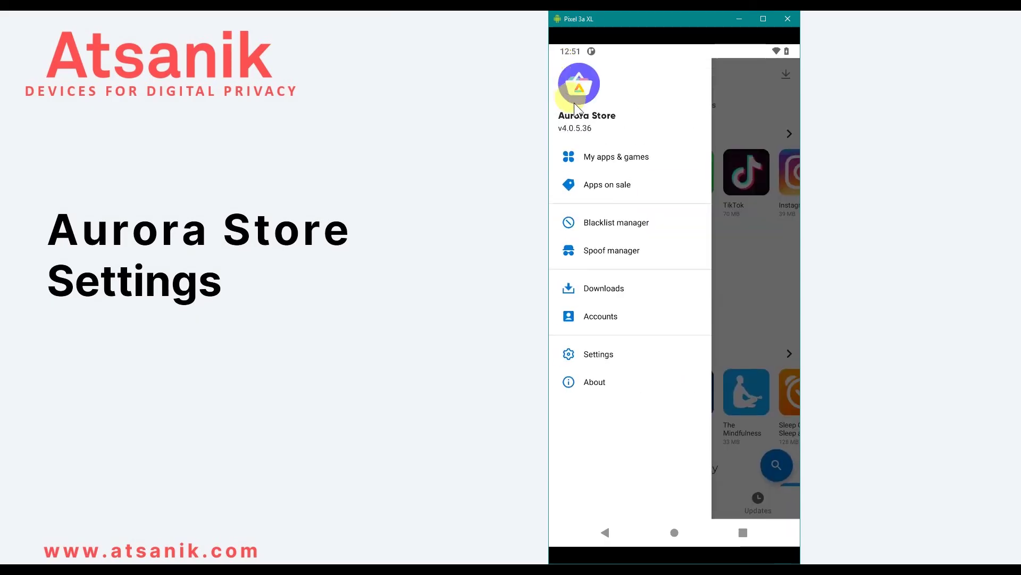
- Switch on the Filter Google apps option in the store's filter settings
{"action": "left_click", "coordinate": [604, 353]}
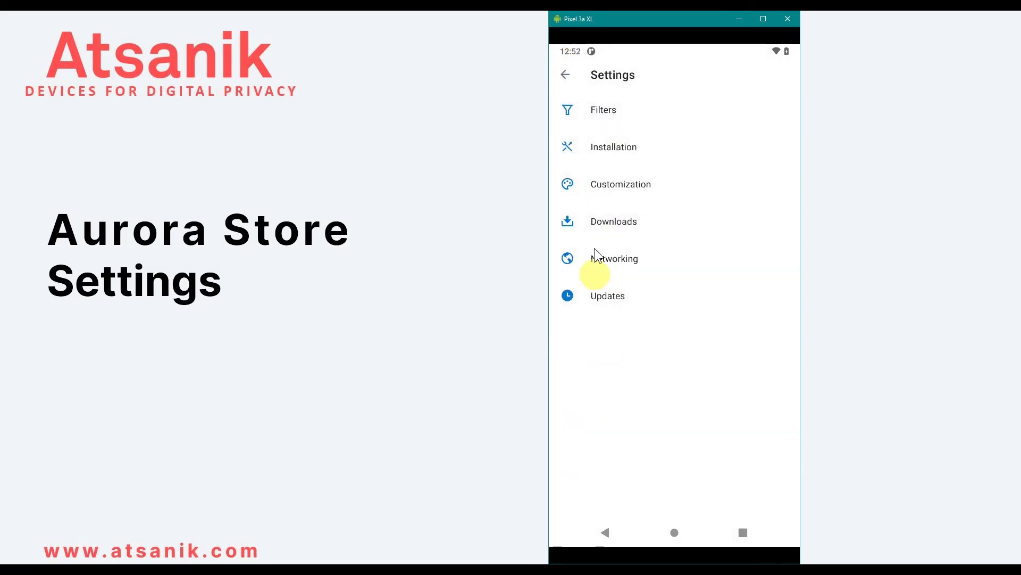
{"action": "left_click", "coordinate": [609, 109]}
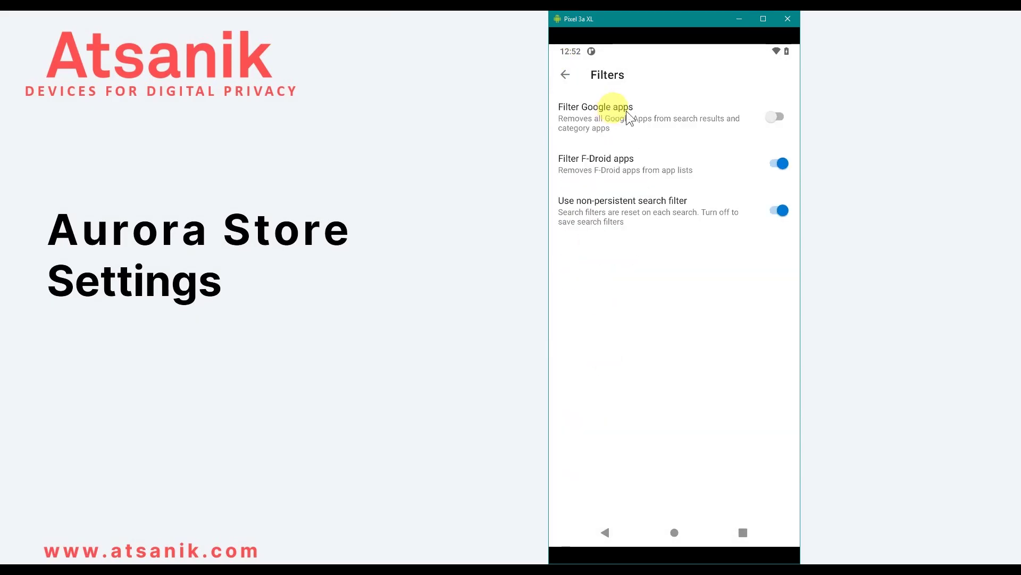
{"action": "left_click", "coordinate": [781, 116]}
{"action": "left_click", "coordinate": [564, 78]}
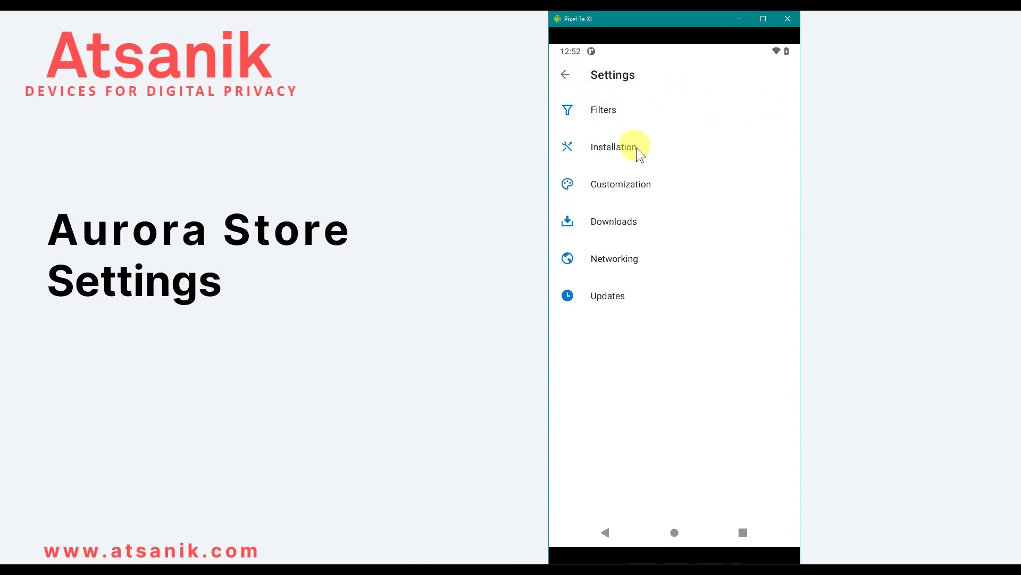
- Review the Customization and Installation settings without changing them
{"action": "left_click", "coordinate": [639, 183]}
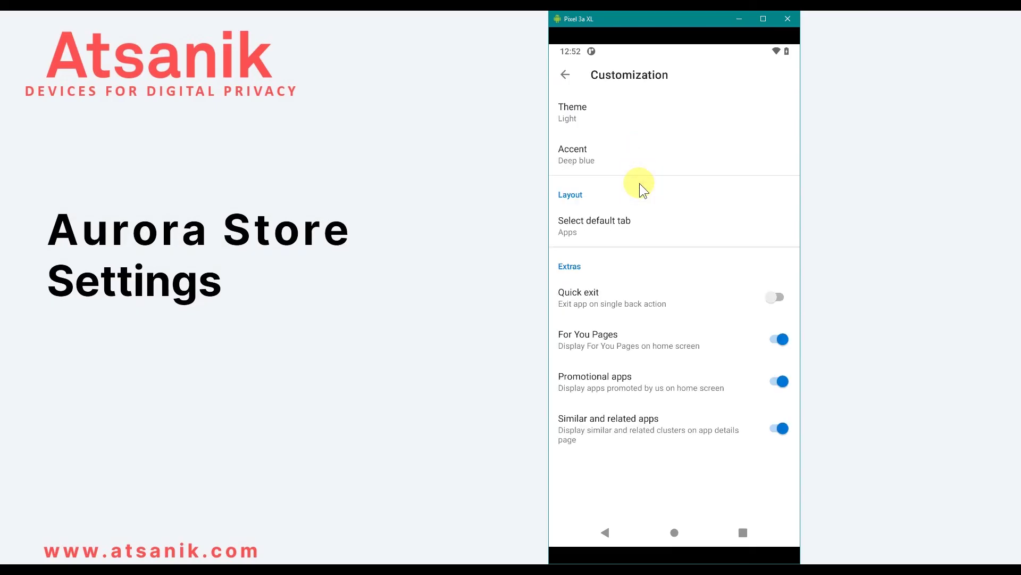
{"action": "left_click", "coordinate": [570, 78]}
{"action": "left_click", "coordinate": [612, 146]}
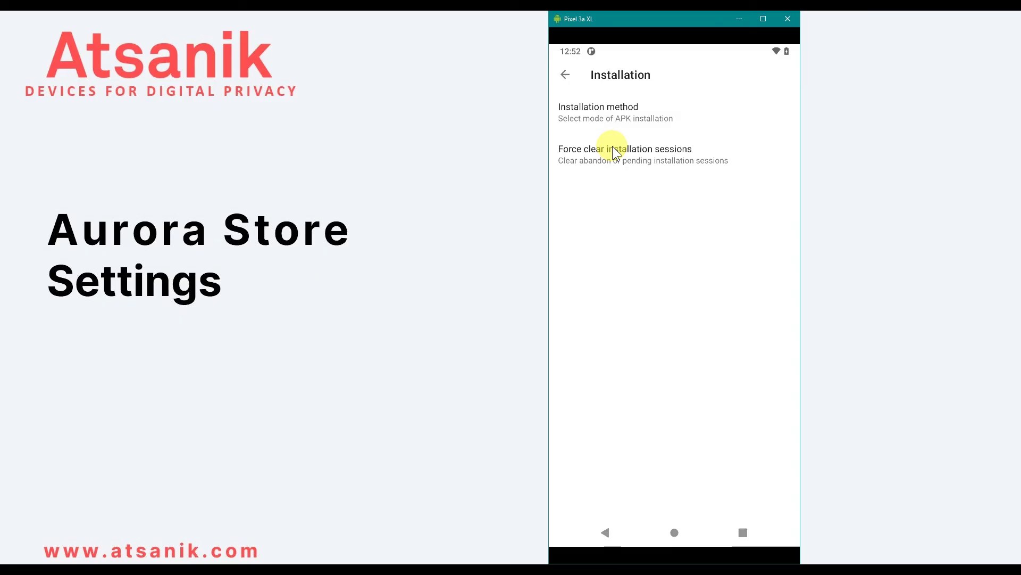
{"action": "left_click", "coordinate": [567, 76]}
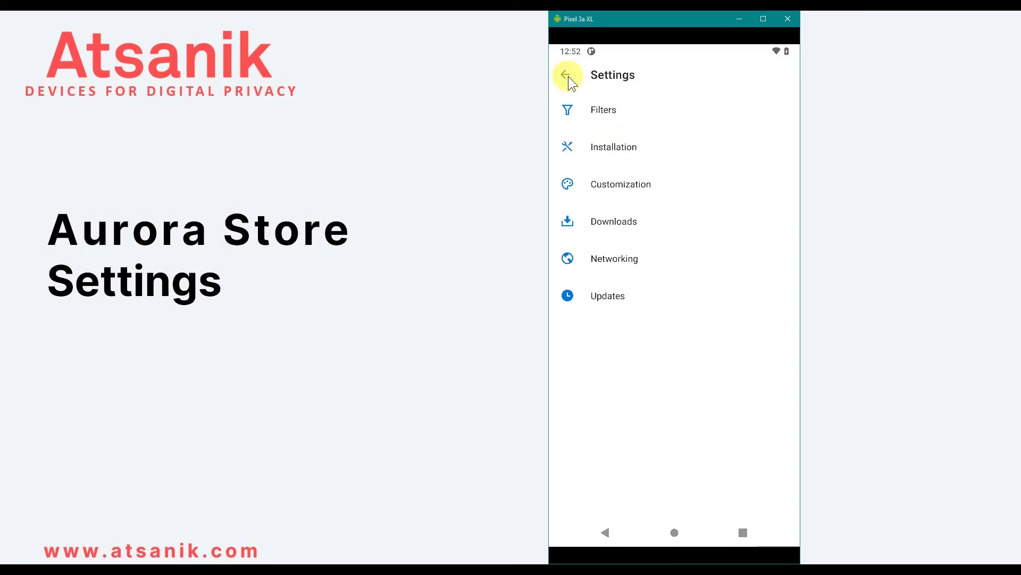
- In the download settings, turn on external storage use, and switch Delete APK post-install off and back on
{"action": "left_click", "coordinate": [621, 222]}
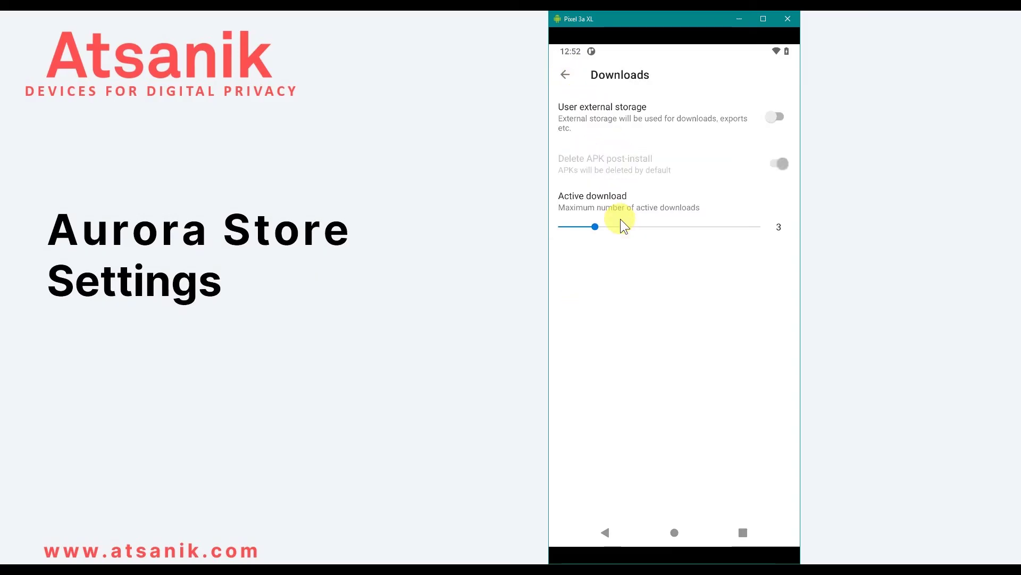
{"action": "left_click", "coordinate": [782, 116]}
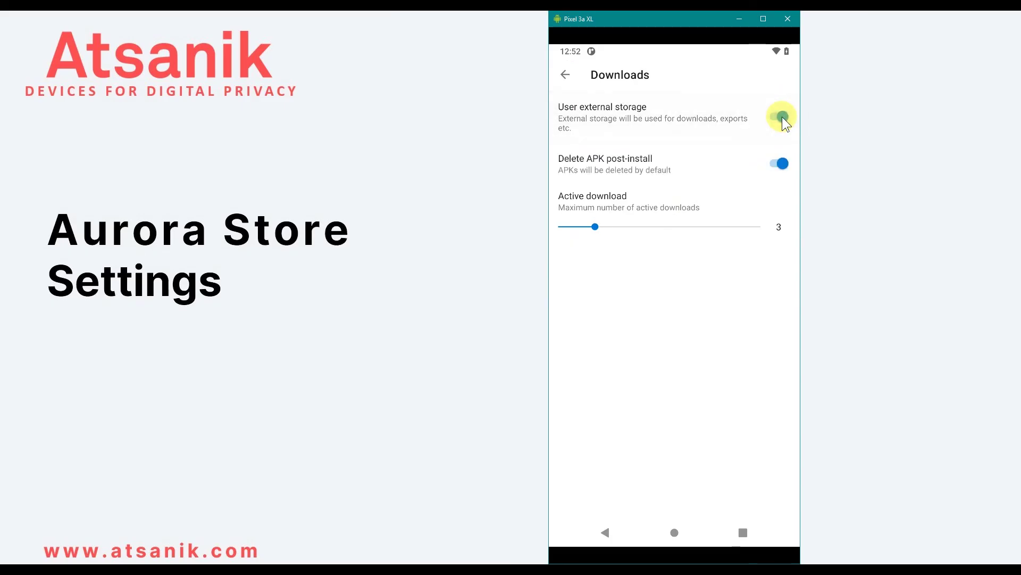
{"action": "left_click", "coordinate": [779, 164]}
{"action": "left_click", "coordinate": [777, 162]}
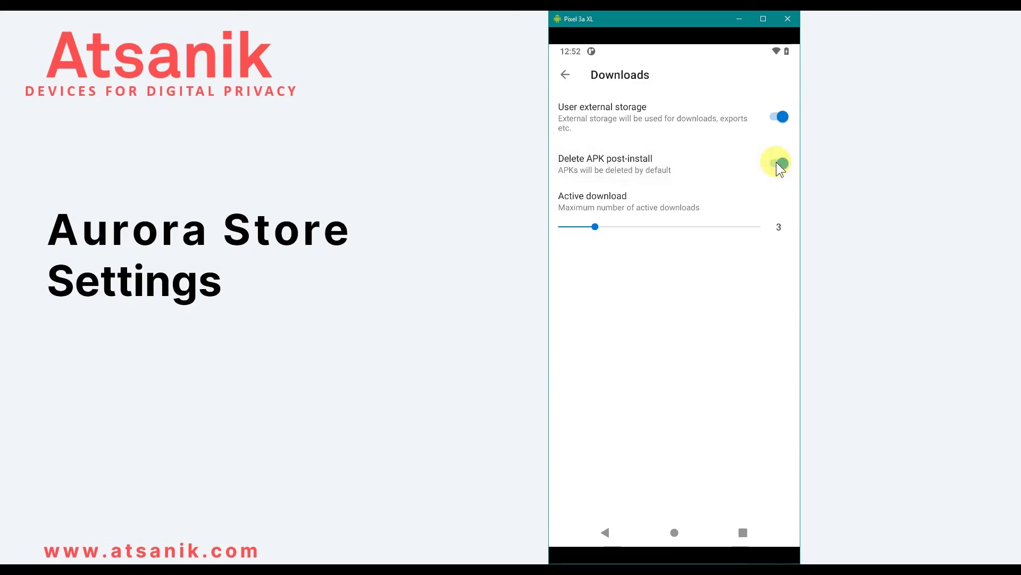
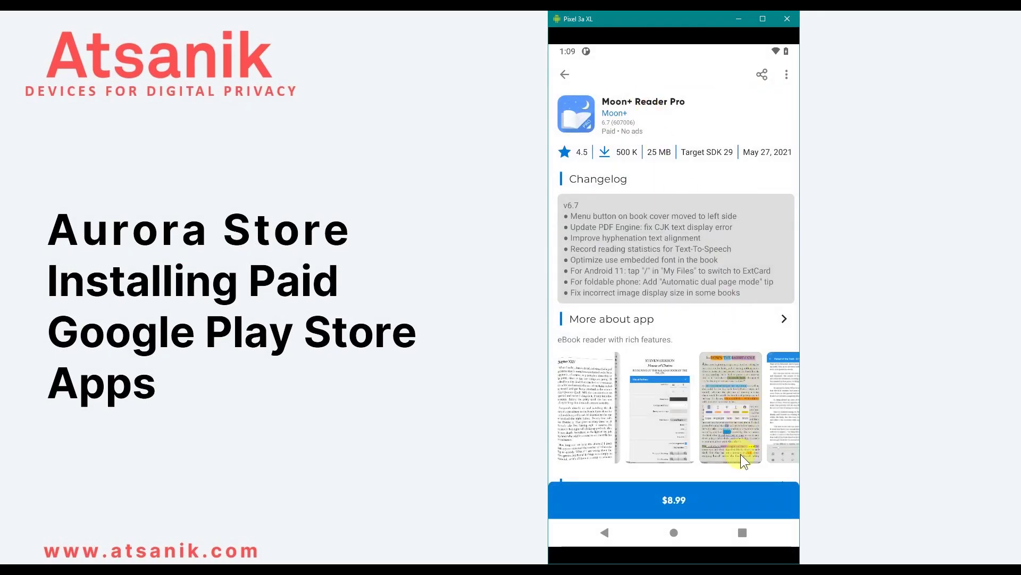
- Install the paid app Moon+ Reader Pro from its store page and confirm the installation
{"action": "left_click", "coordinate": [734, 499]}
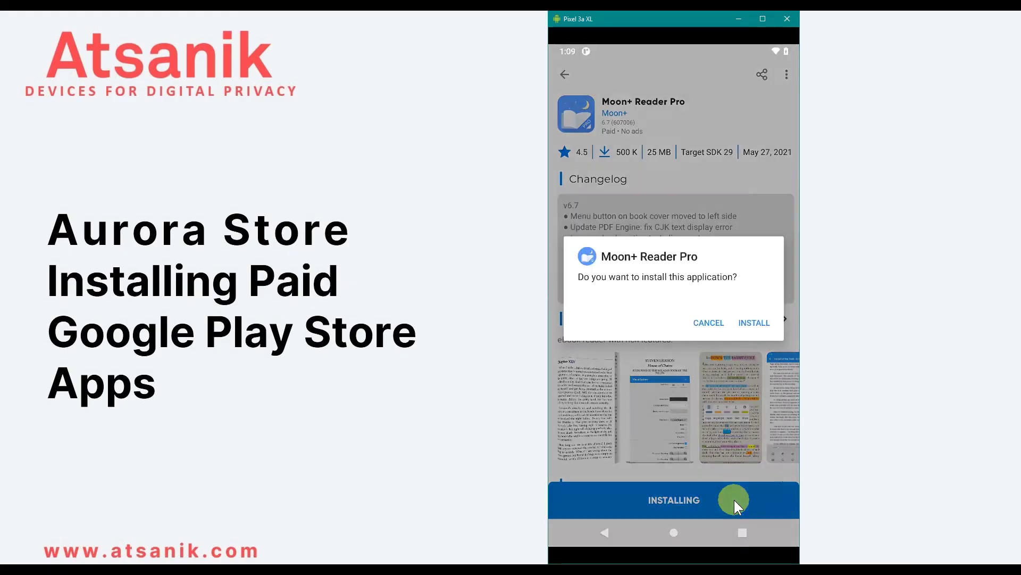
{"action": "left_click", "coordinate": [750, 322]}
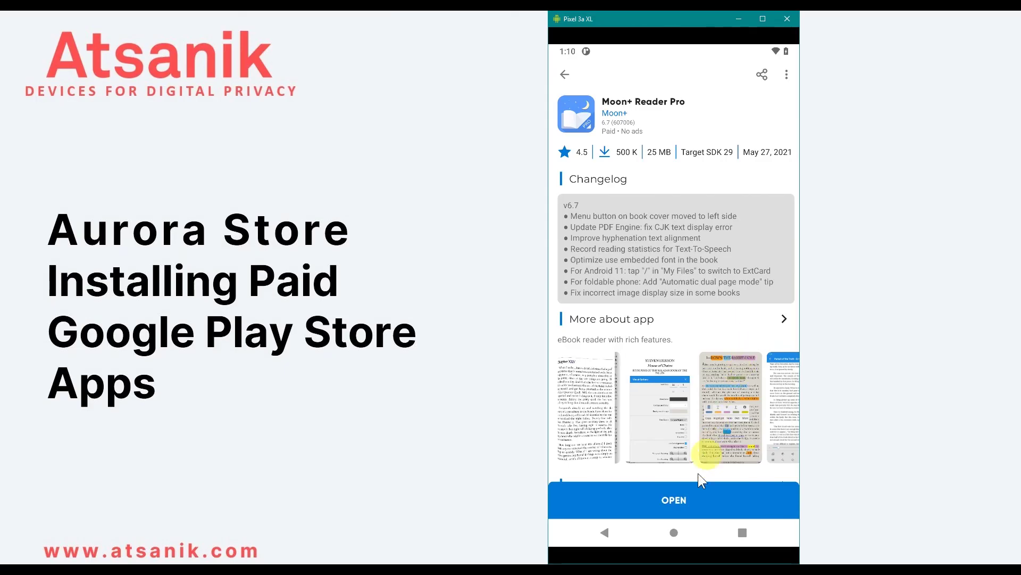
- Open Moon+ Reader Pro, accept its storage permission request and dismiss the navigation drawer to show the home page
{"action": "left_click", "coordinate": [688, 499]}
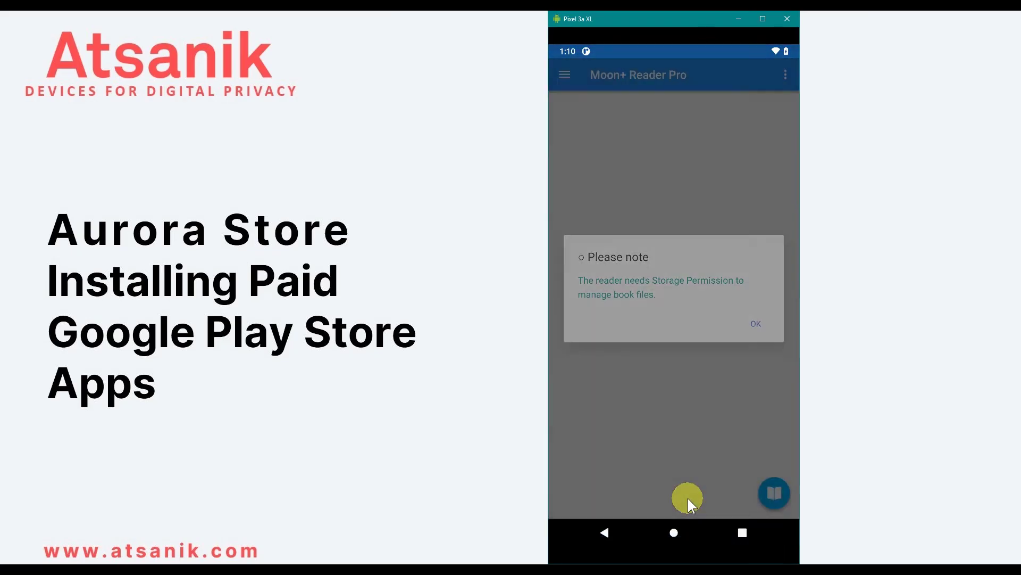
{"action": "left_click", "coordinate": [757, 321]}
{"action": "left_click", "coordinate": [724, 314]}
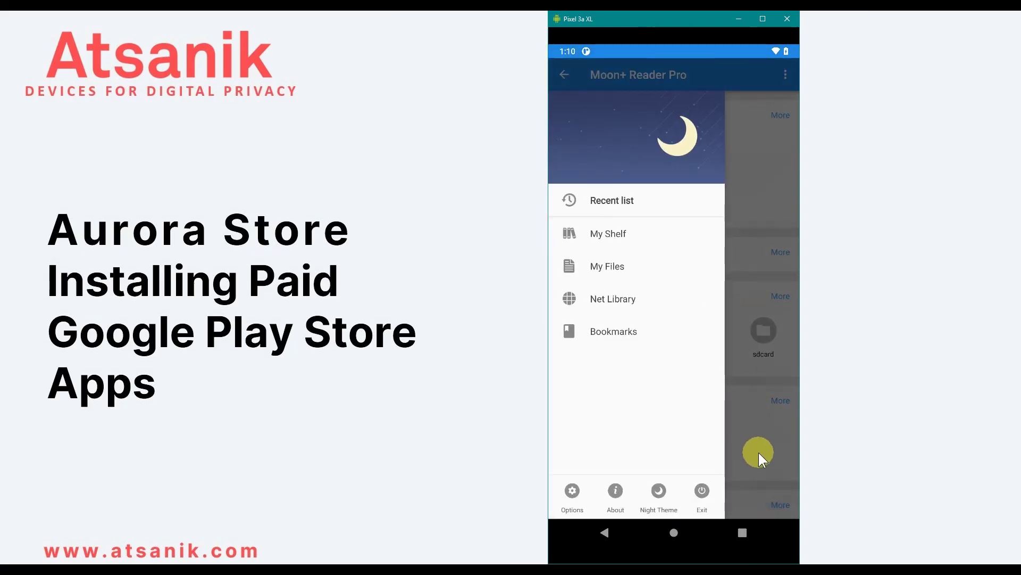
{"action": "left_click", "coordinate": [759, 452]}
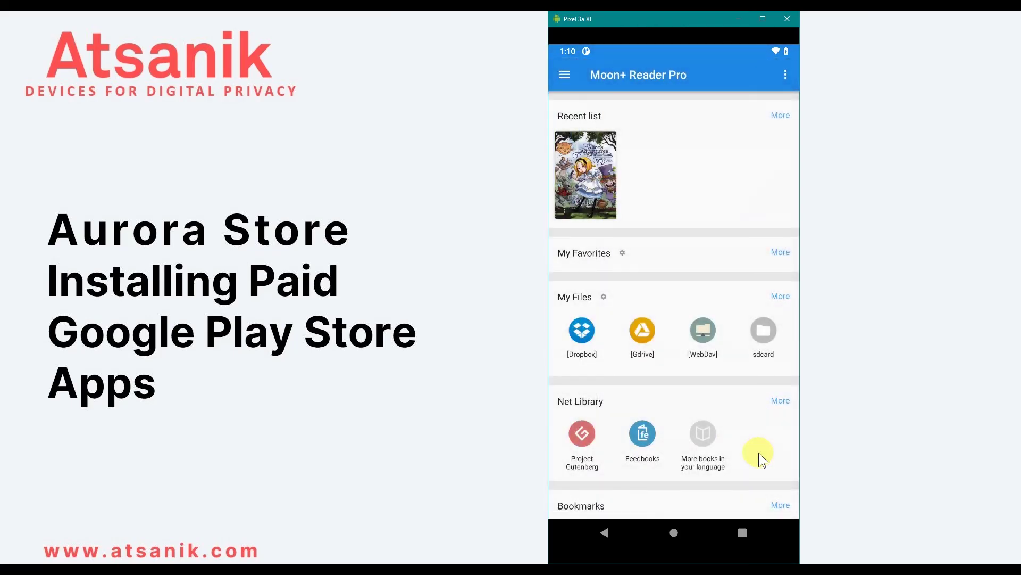